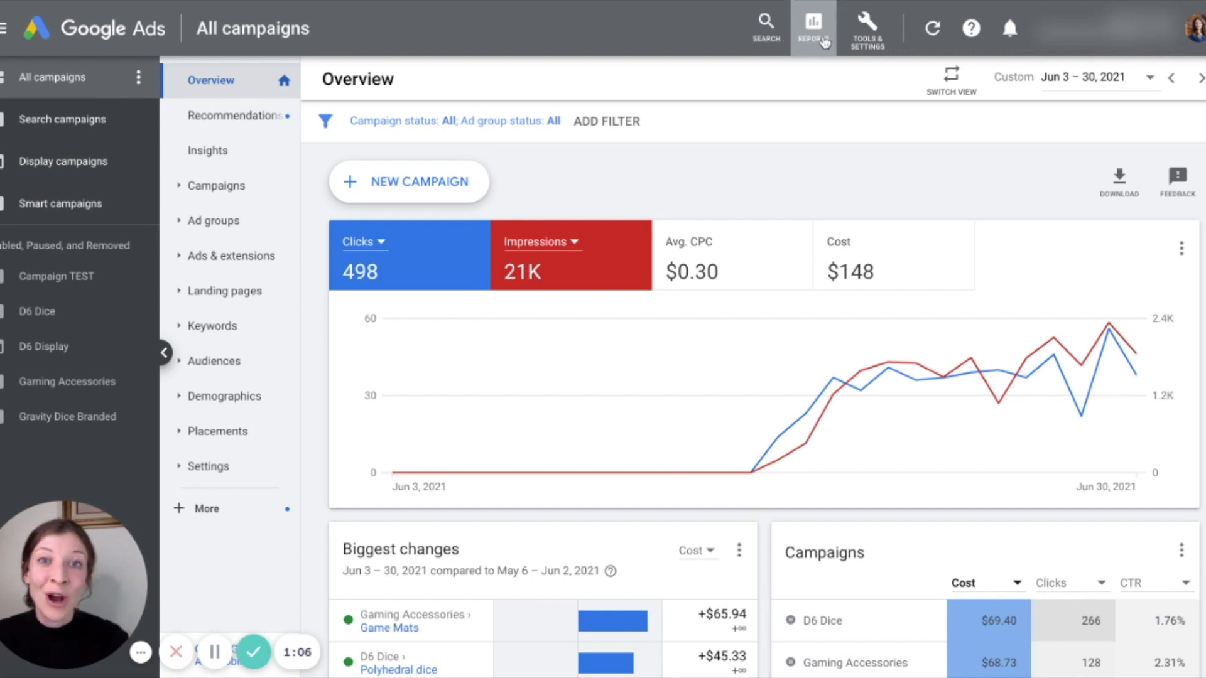
# Open the account's reports and create a new custom line chart report
pyautogui.click(824, 39)
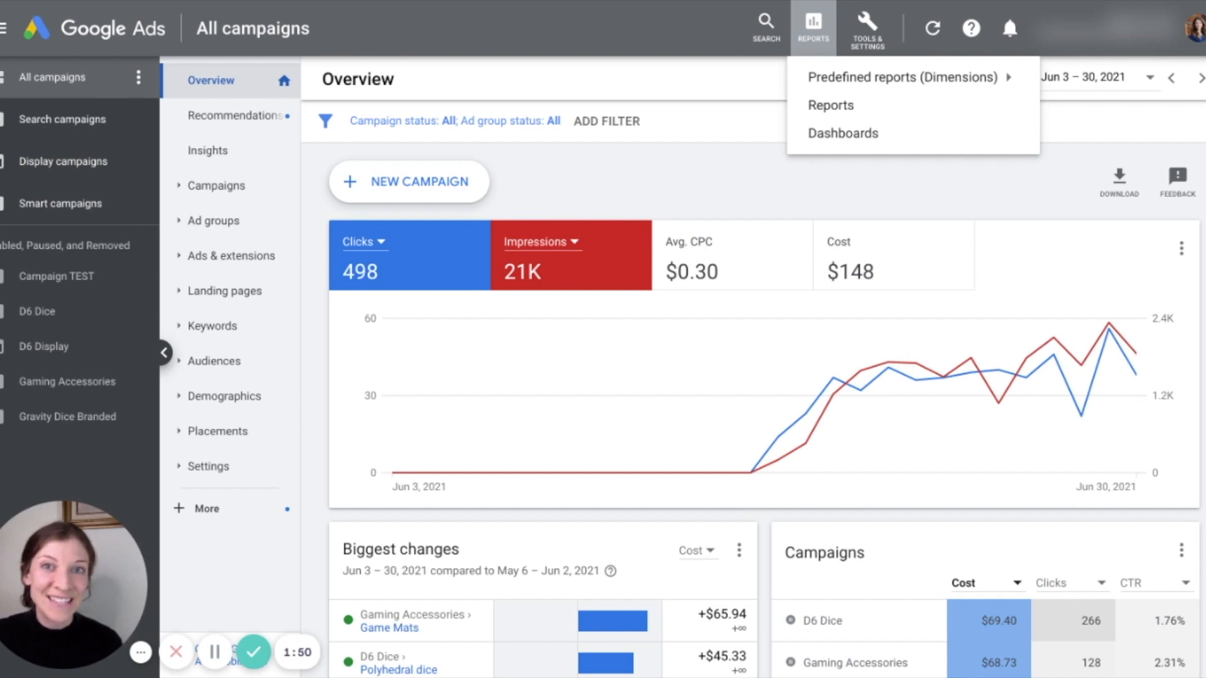
pyautogui.moveTo(902, 75)
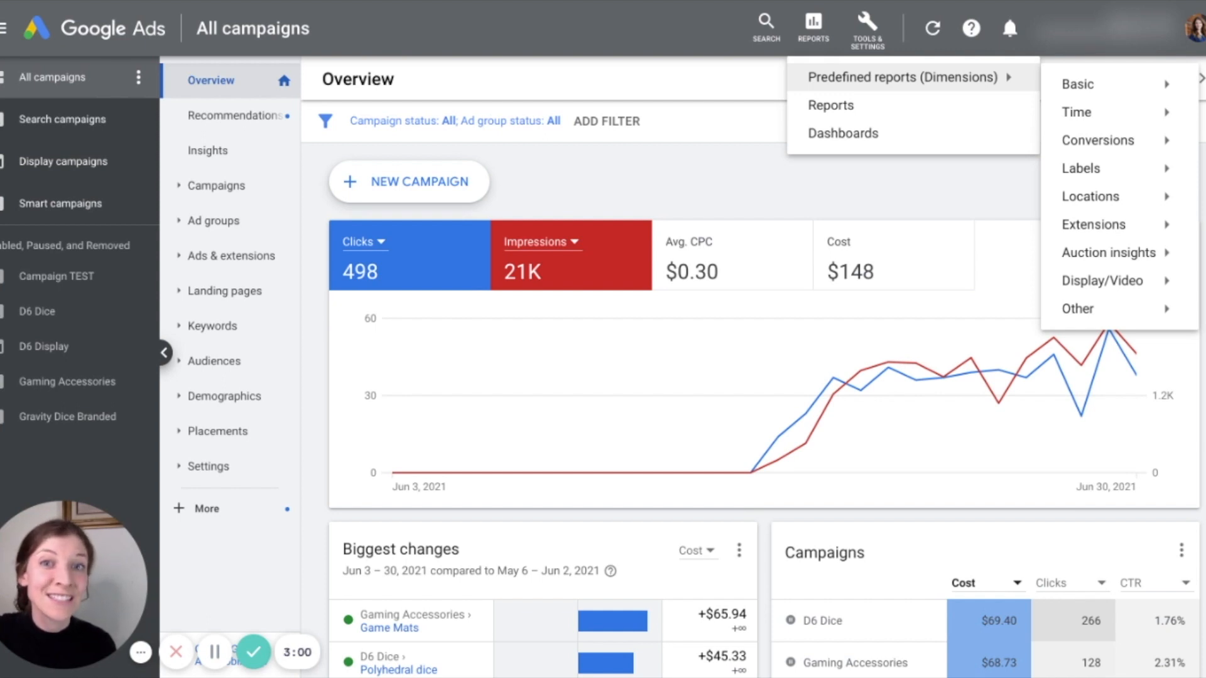
pyautogui.click(907, 111)
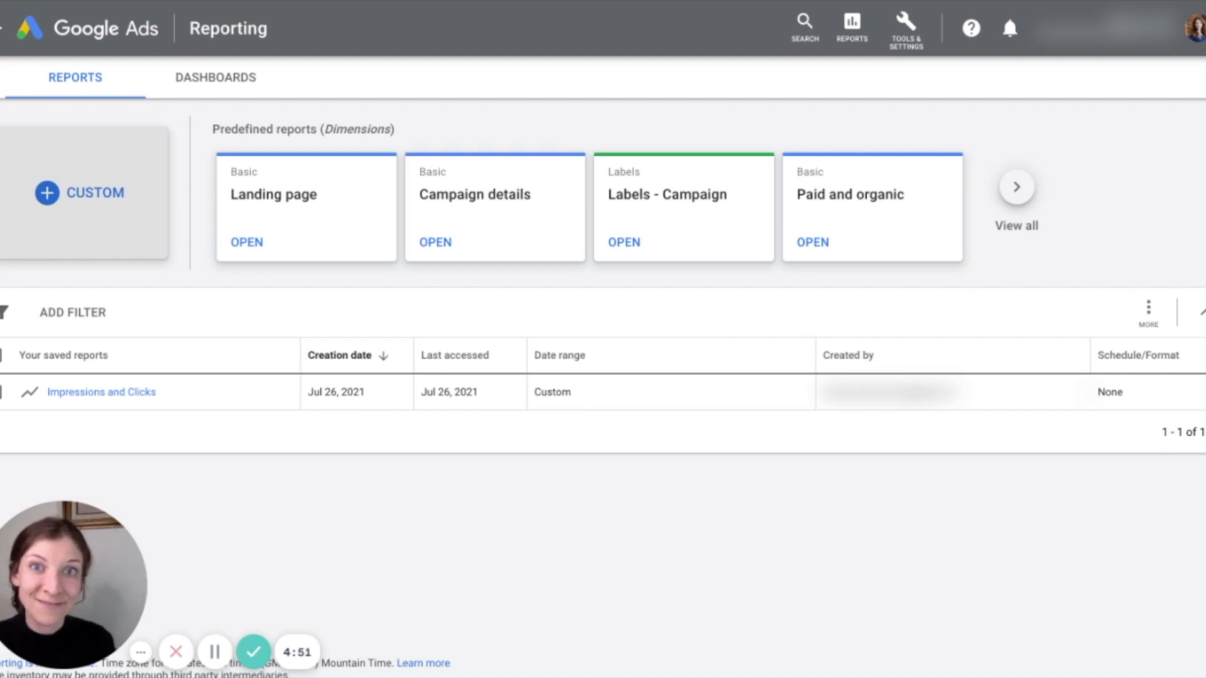
pyautogui.click(81, 192)
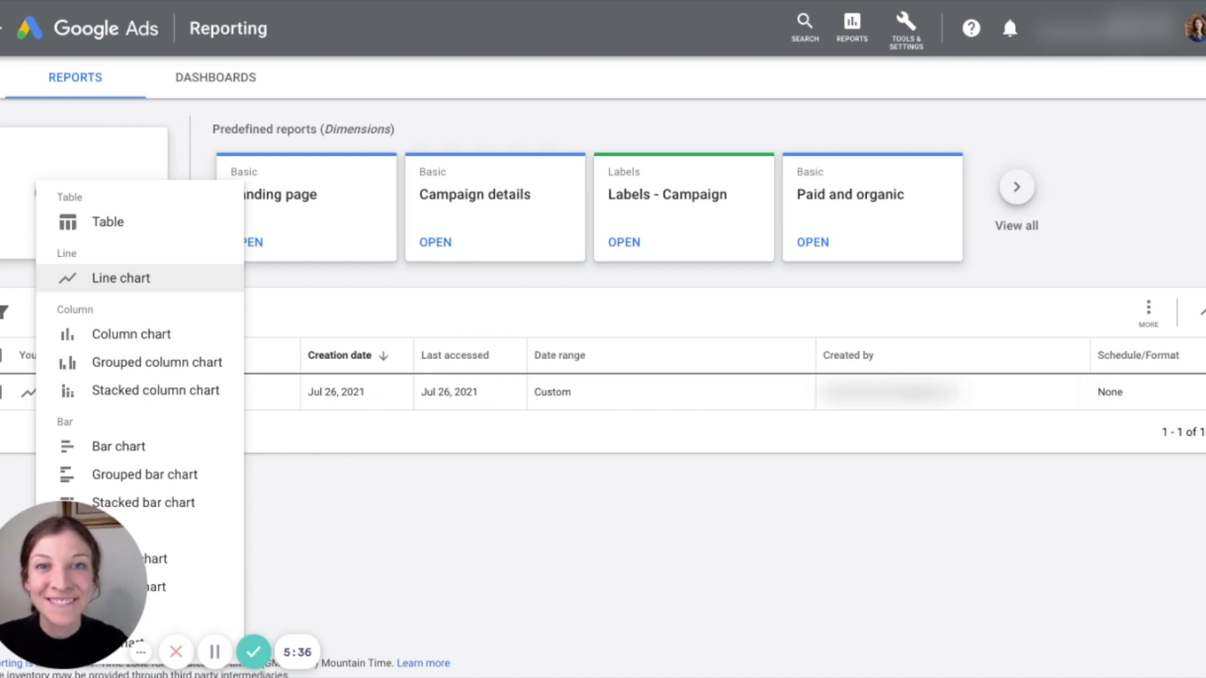
pyautogui.click(121, 279)
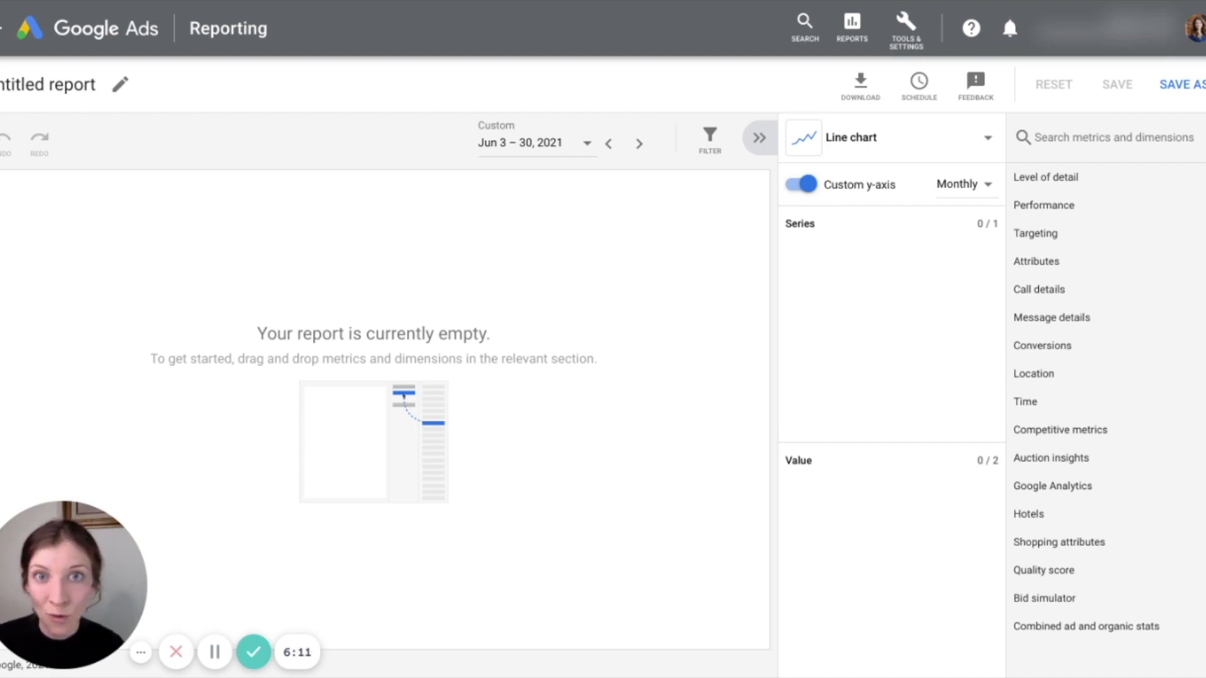
# Find the CTR metric and add it as the line chart's first value
pyautogui.click(1113, 137)
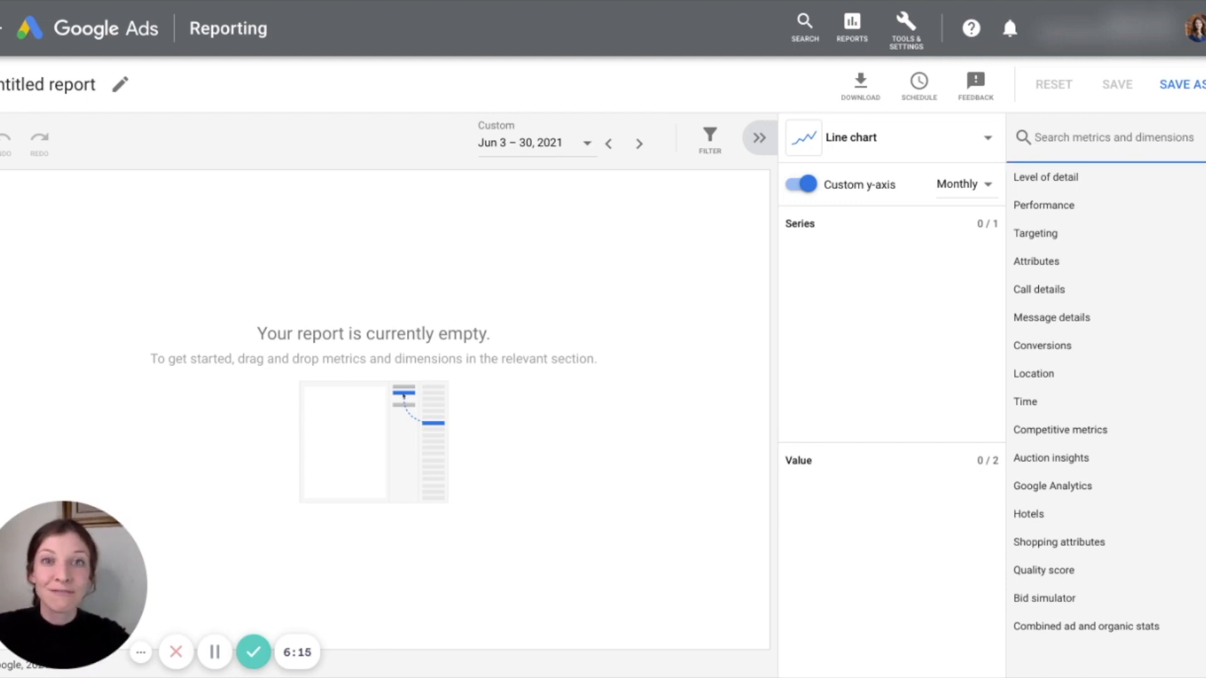
pyautogui.write('d')
pyautogui.write('tr')
pyautogui.click(1063, 184)
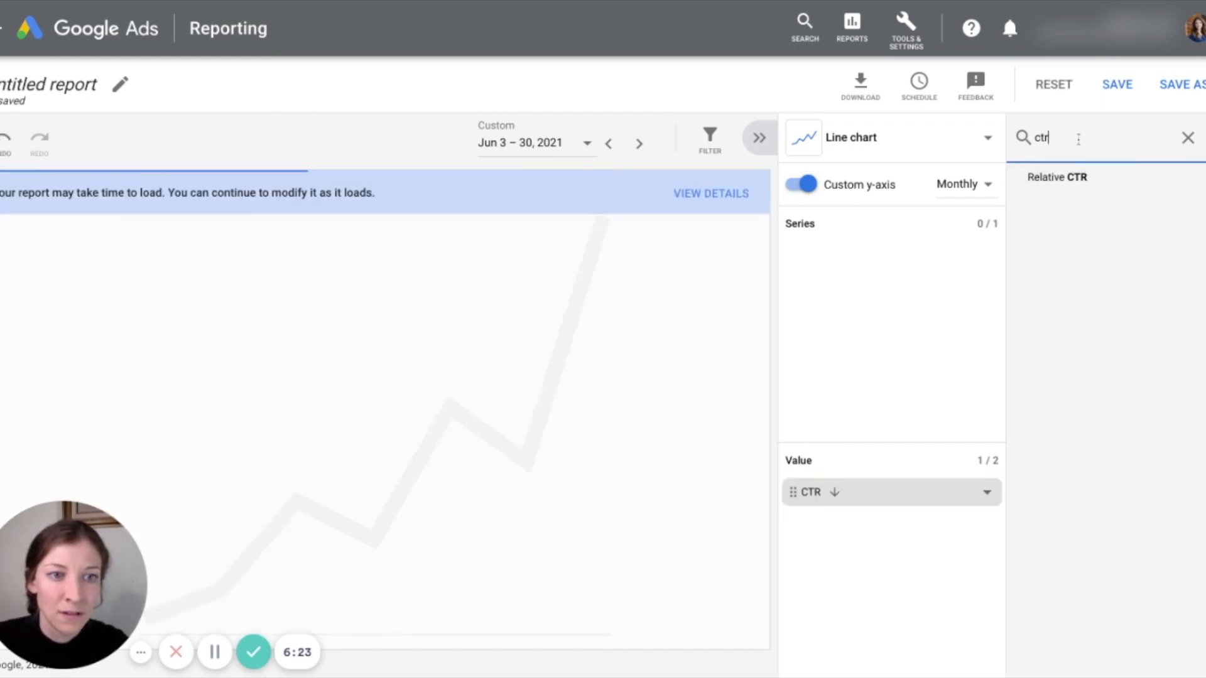
pyautogui.press('BackSpace')
pyautogui.press('BackSpace')
pyautogui.press('BackSpace')
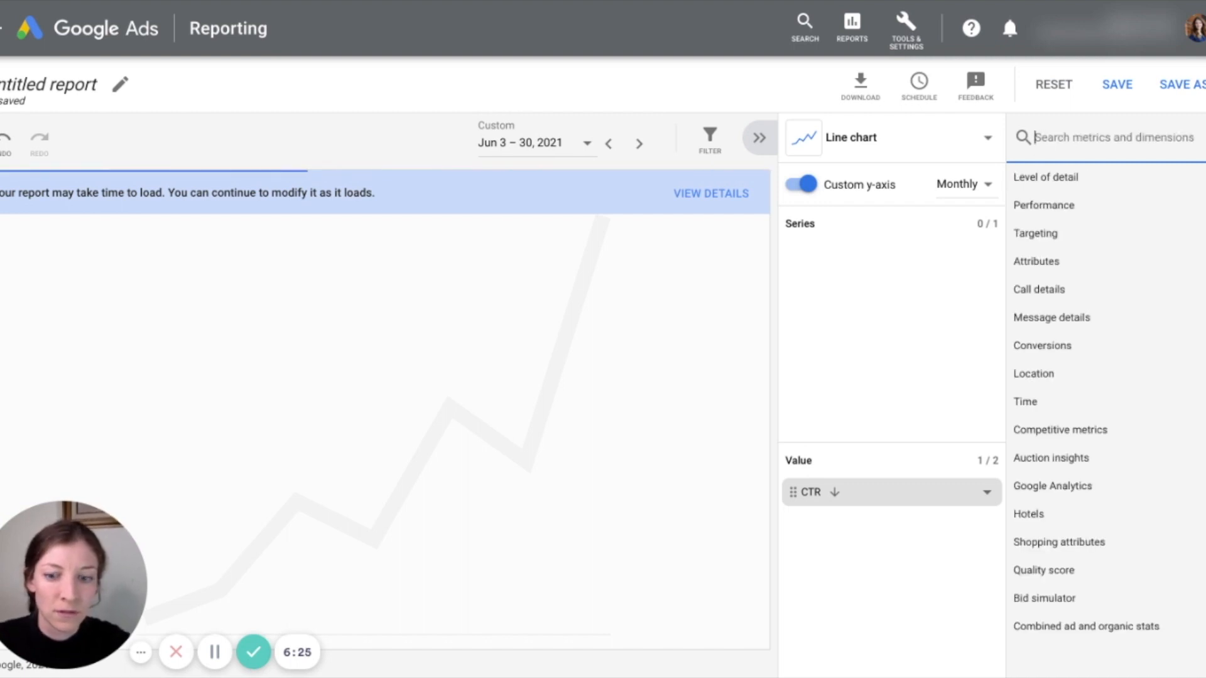
pyautogui.write('CTR')
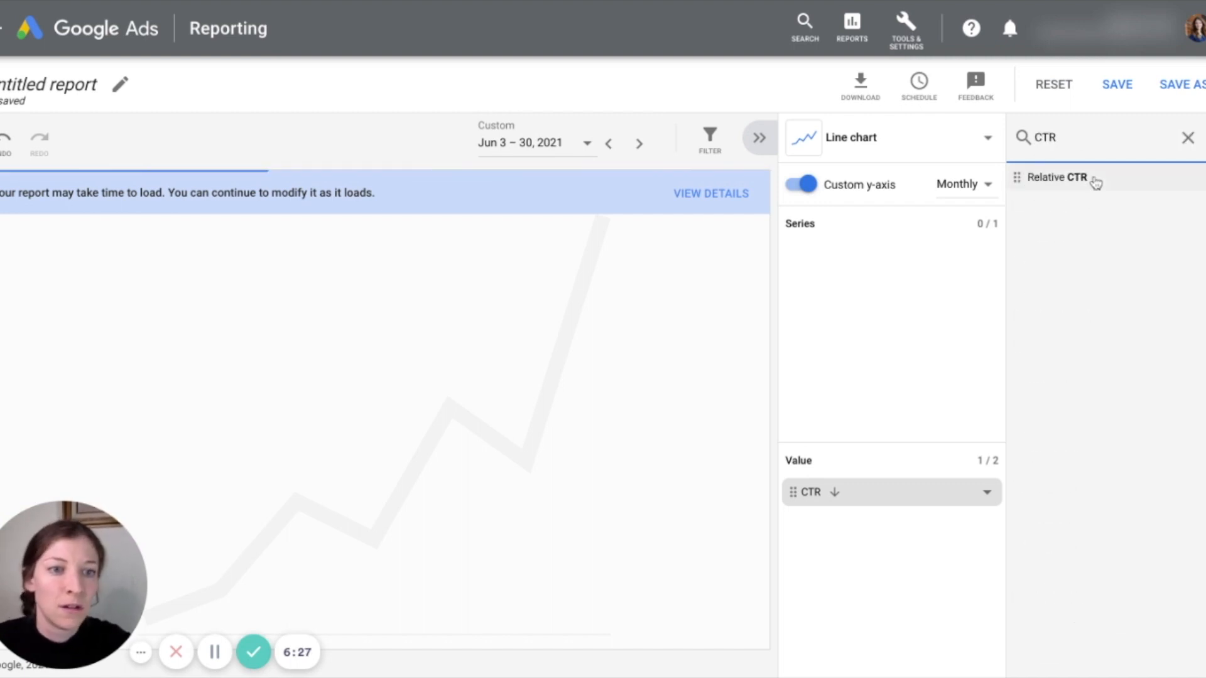
pyautogui.click(1097, 182)
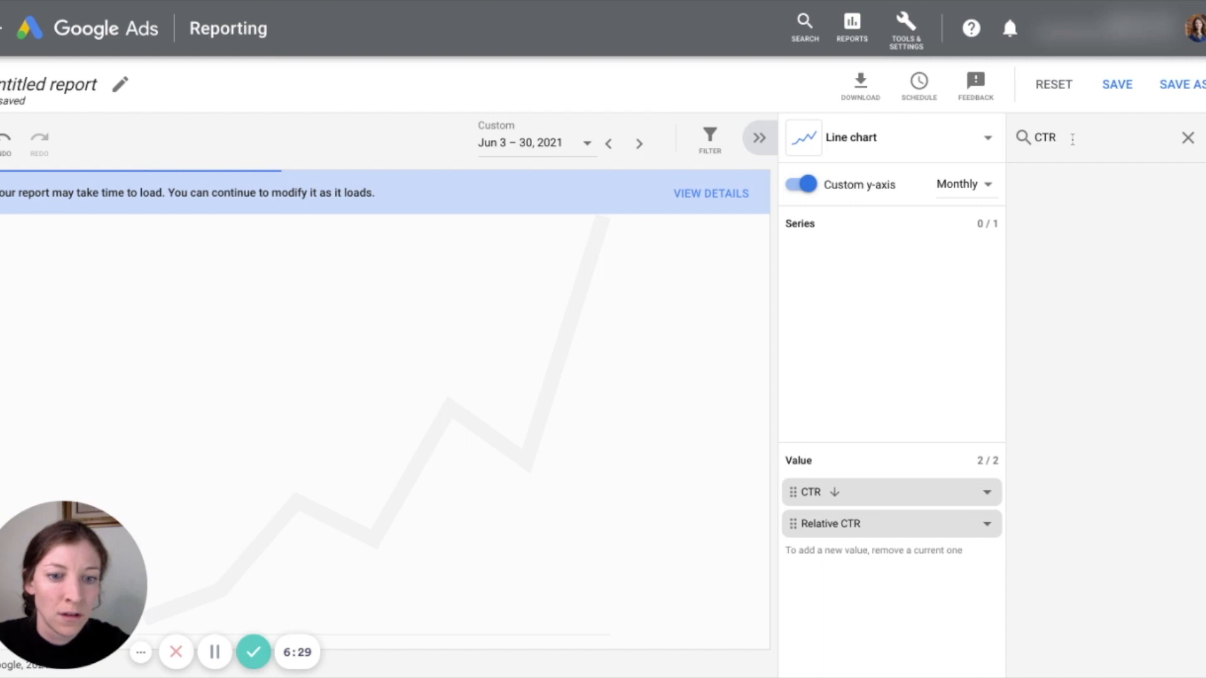
pyautogui.click(987, 531)
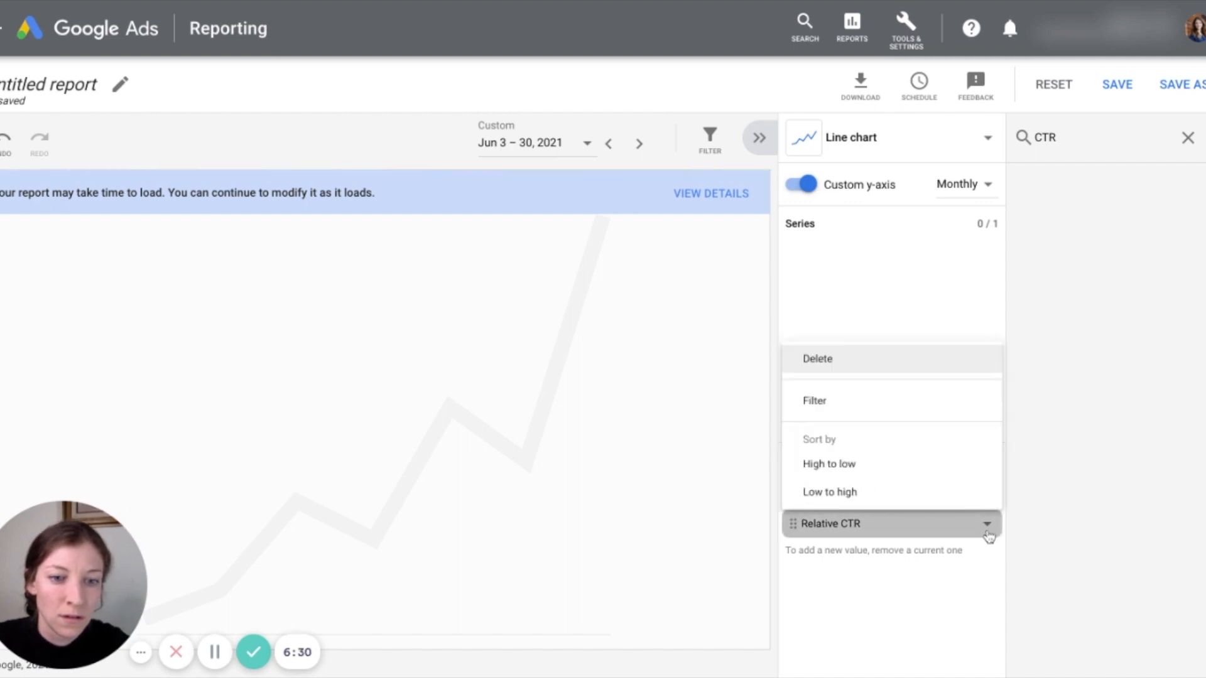
pyautogui.click(869, 363)
# Search the metrics for "Conversion" and add Conversions as the line chart's second value
pyautogui.click(1084, 137)
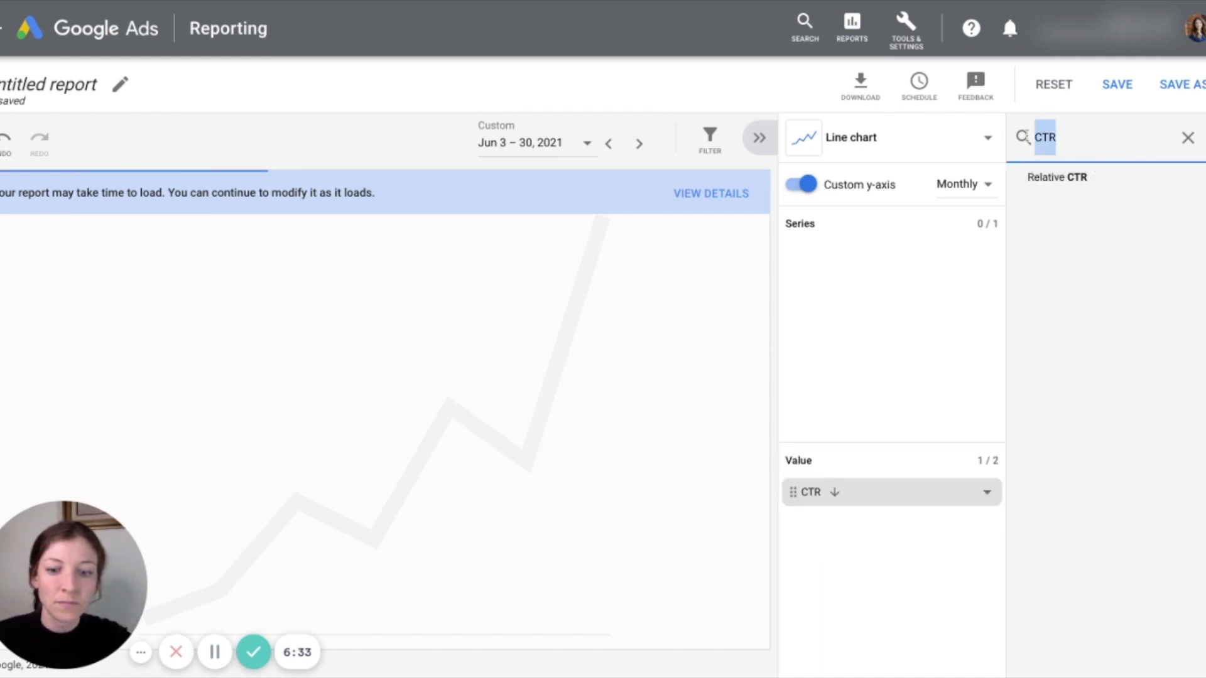
pyautogui.write('Conversion')
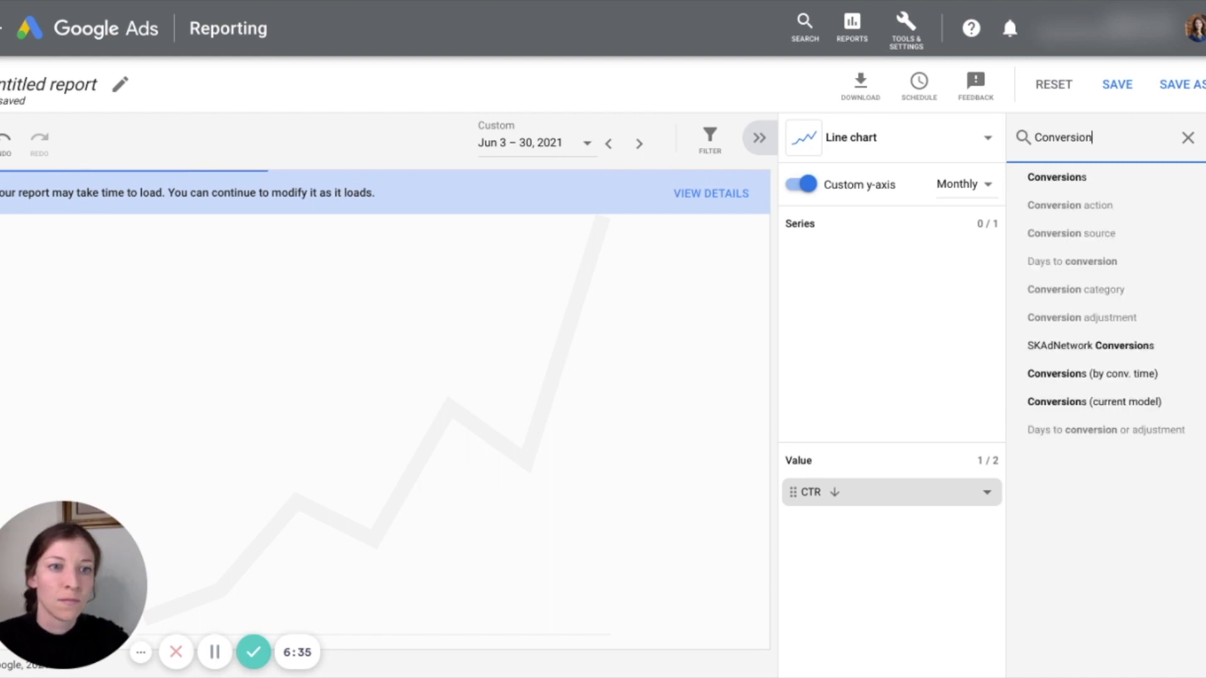
pyautogui.moveTo(1100, 181); pyautogui.dragTo(892, 528)
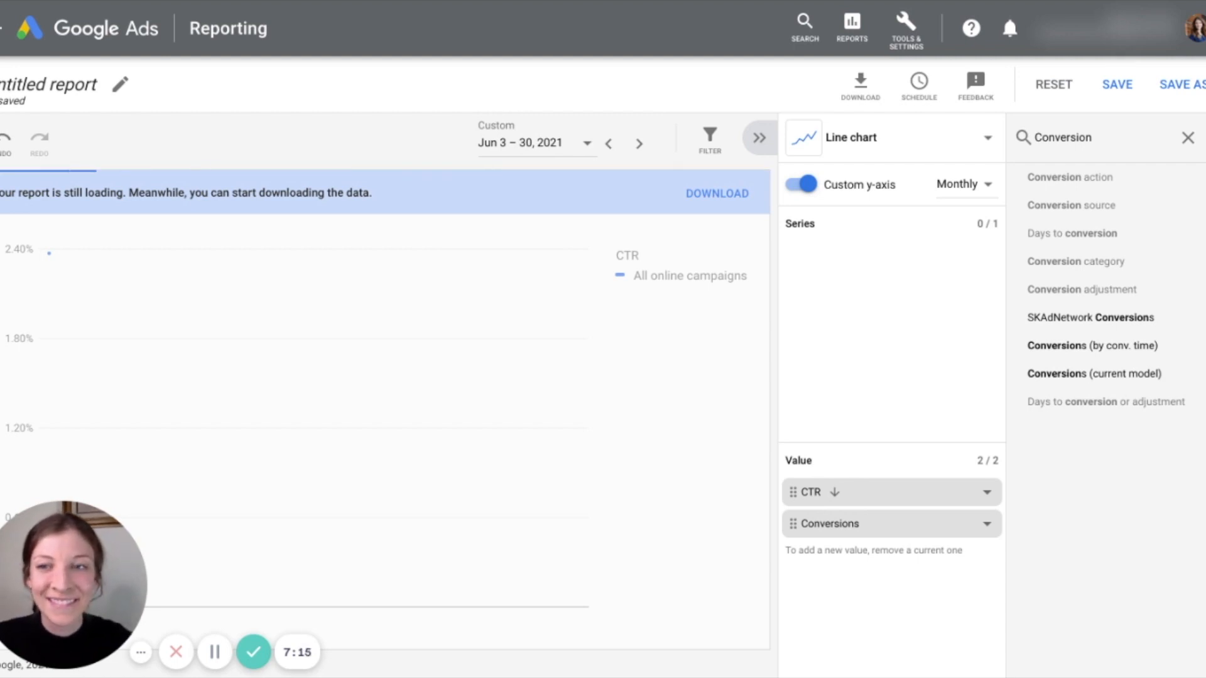
# Rename the report "CTR and Conversions" and save it
pyautogui.click(109, 86)
pyautogui.write('CTR')
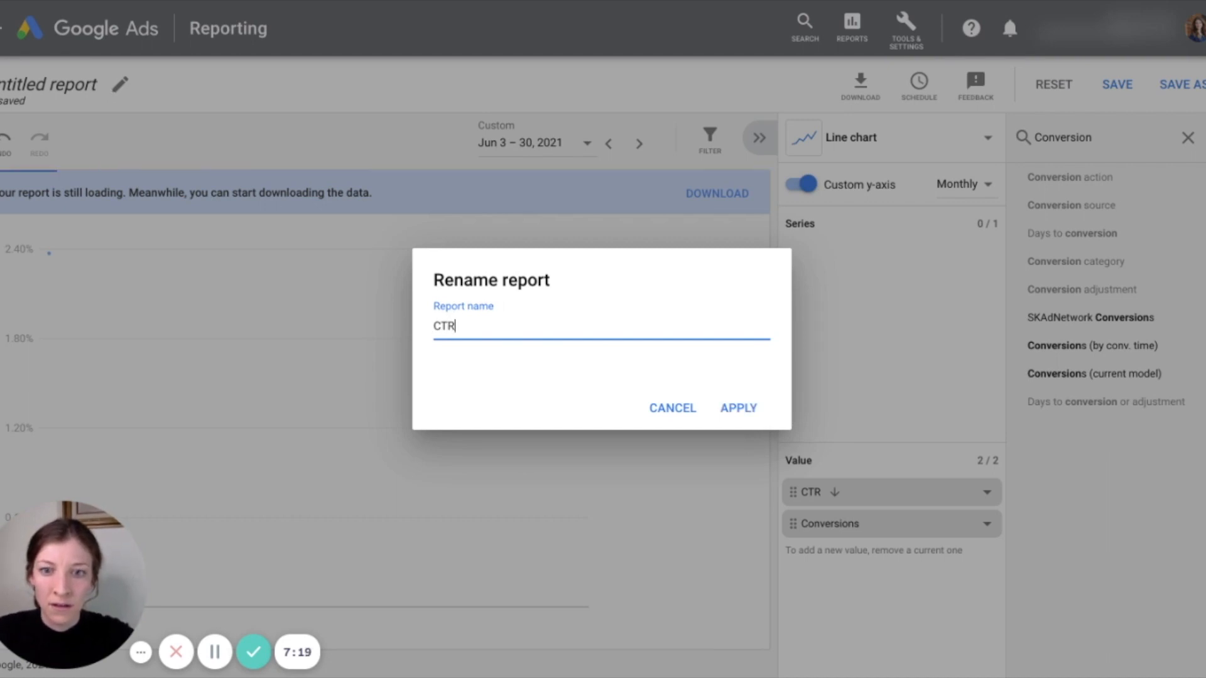
pyautogui.write(' and Conversions')
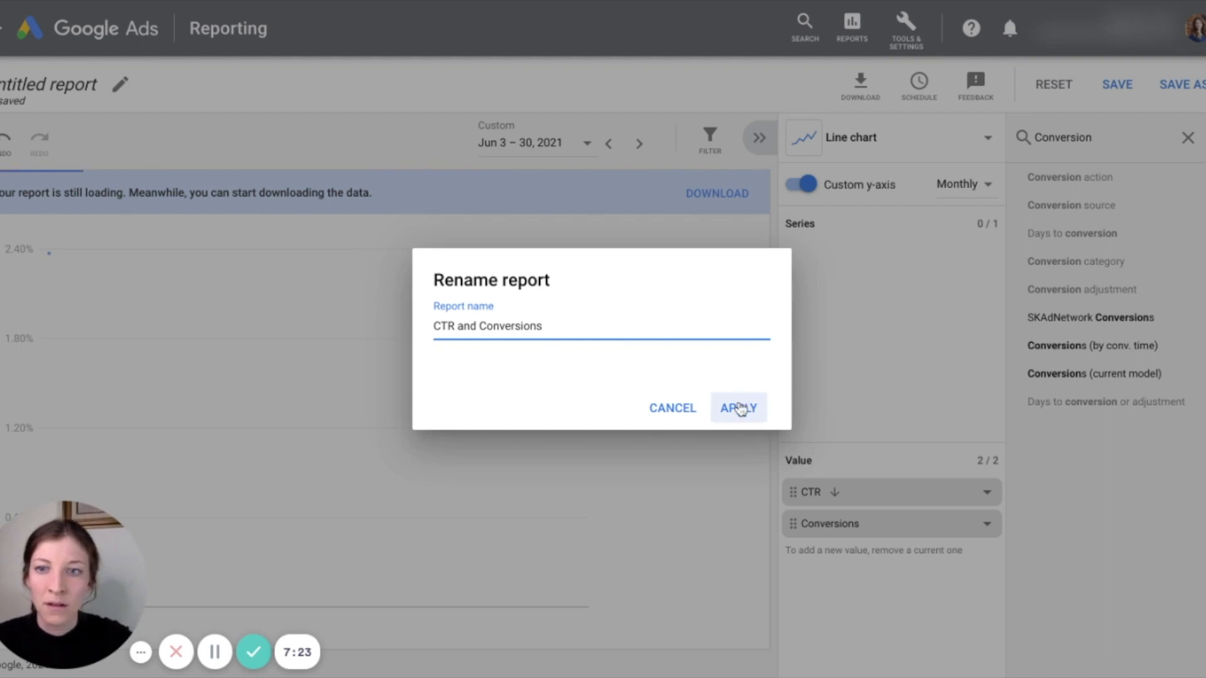
pyautogui.click(739, 407)
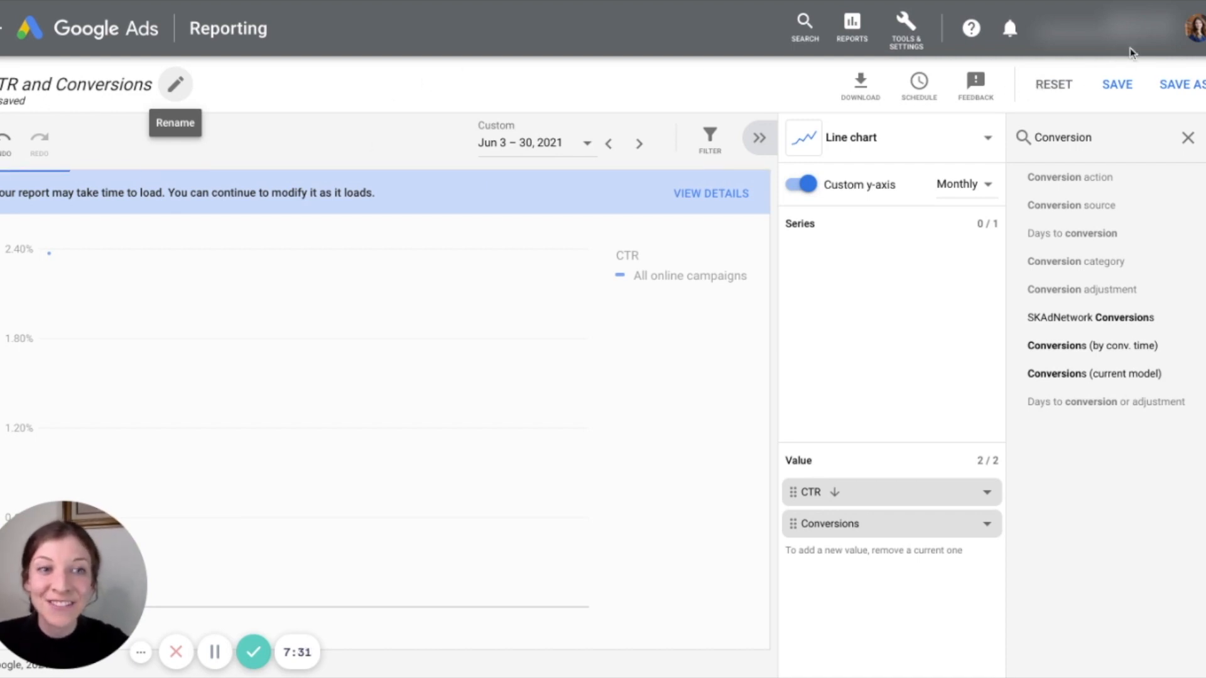
pyautogui.click(1131, 86)
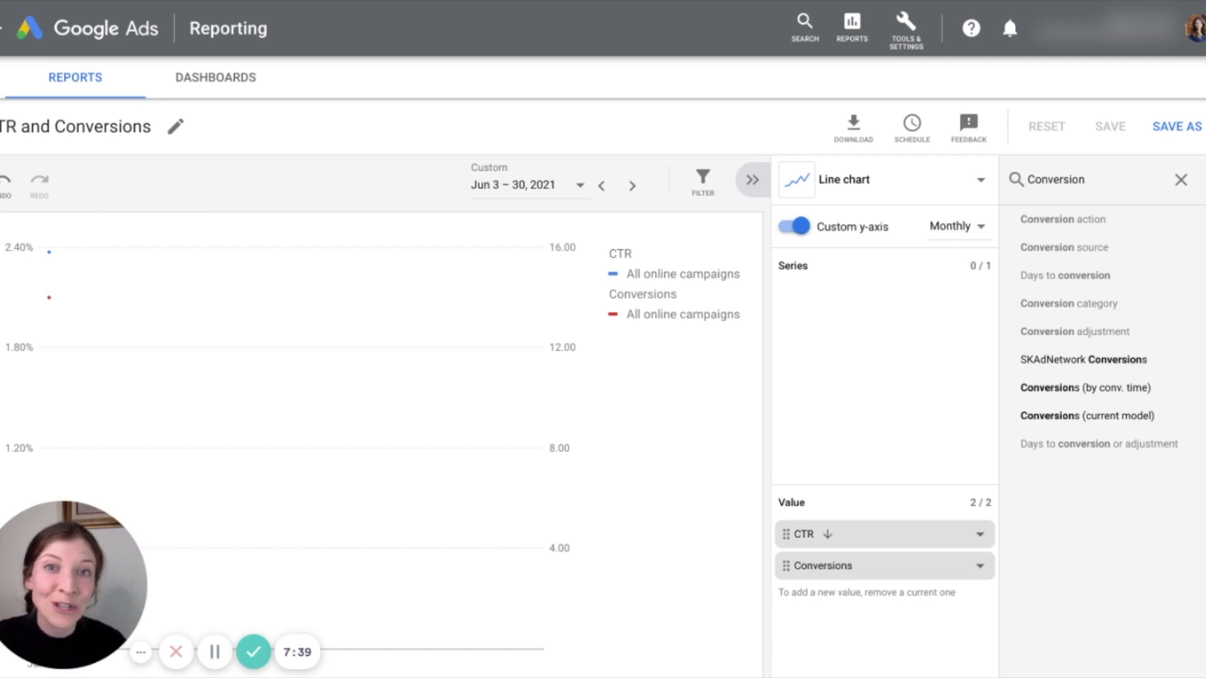
# Switch to the saved dashboards, dismiss the error notice and create a new dashboard
pyautogui.click(225, 86)
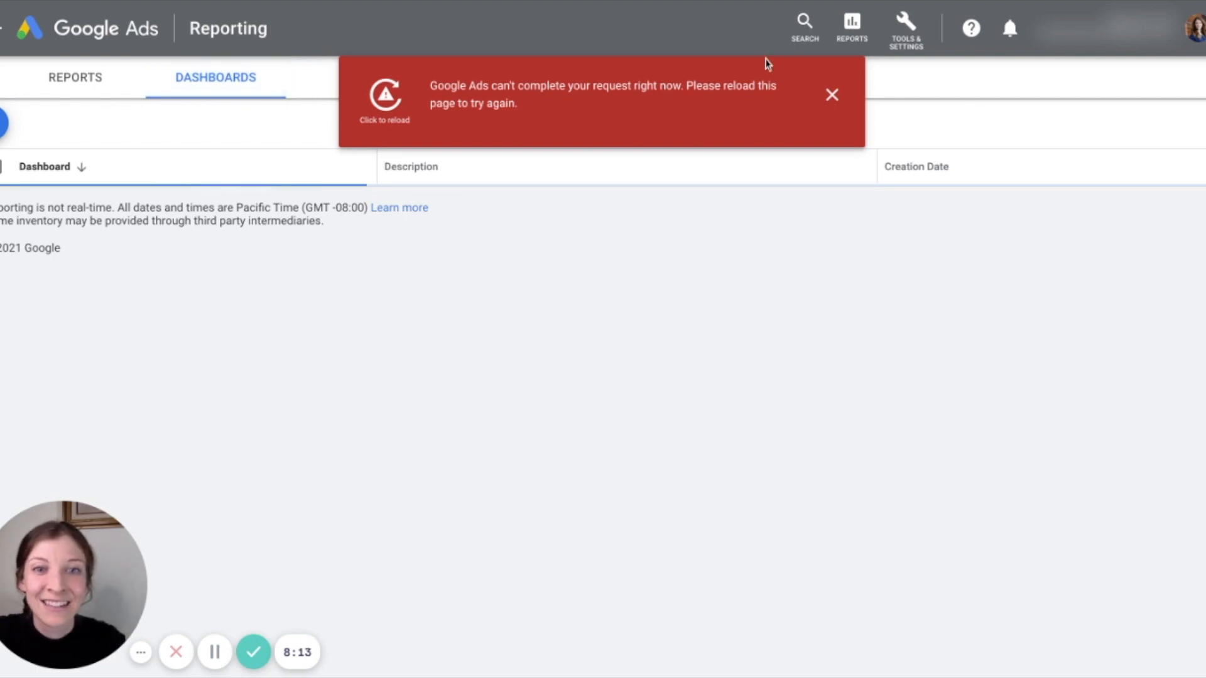
pyautogui.click(832, 94)
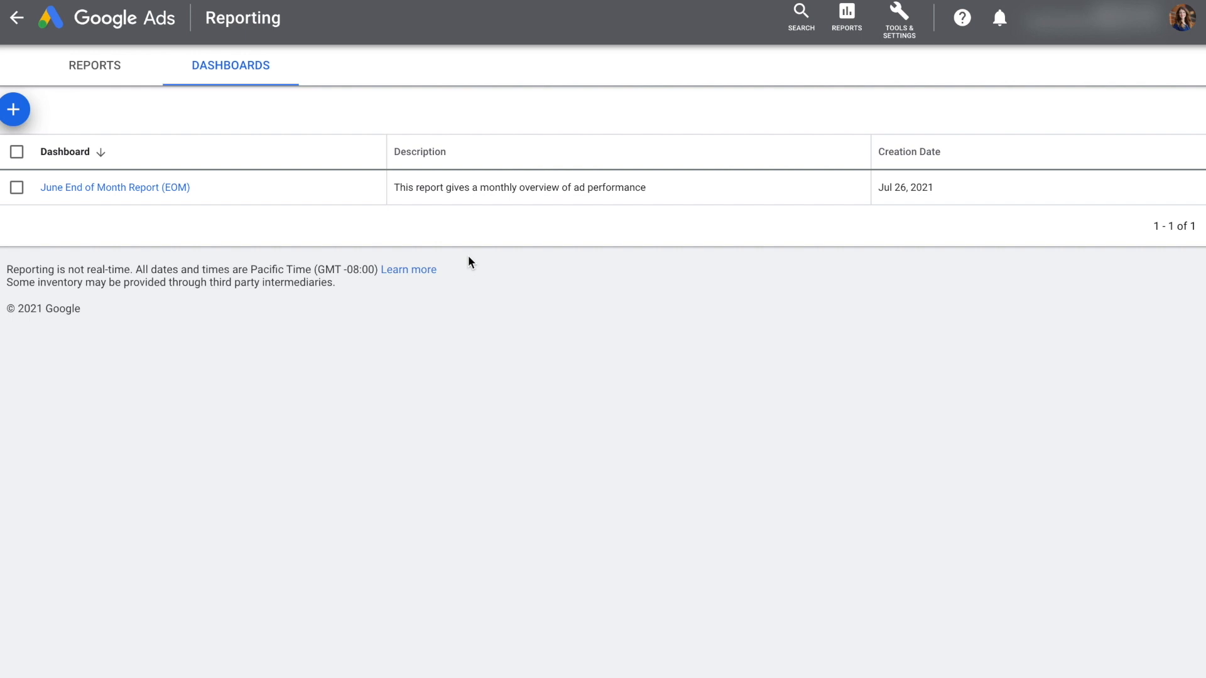
pyautogui.click(13, 109)
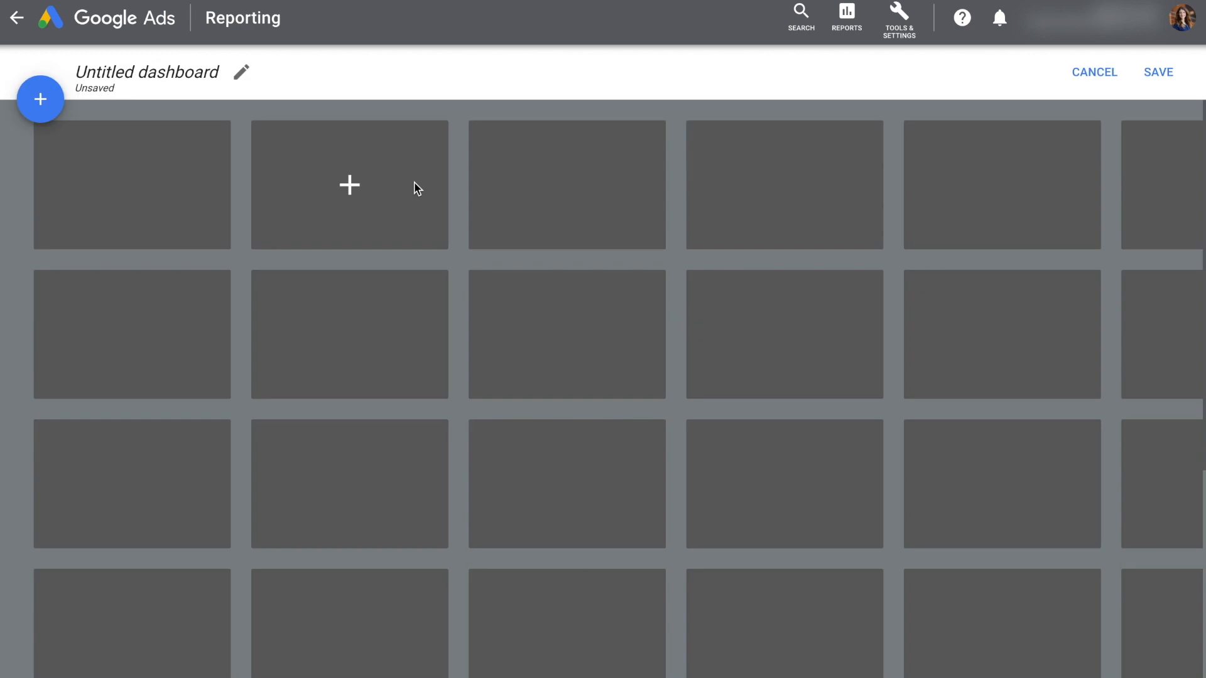
# Name the dashboard "Weekly Performance Dashboard" with the description "Weekly performance of Google Ads"
pyautogui.write('Weekly Perform')
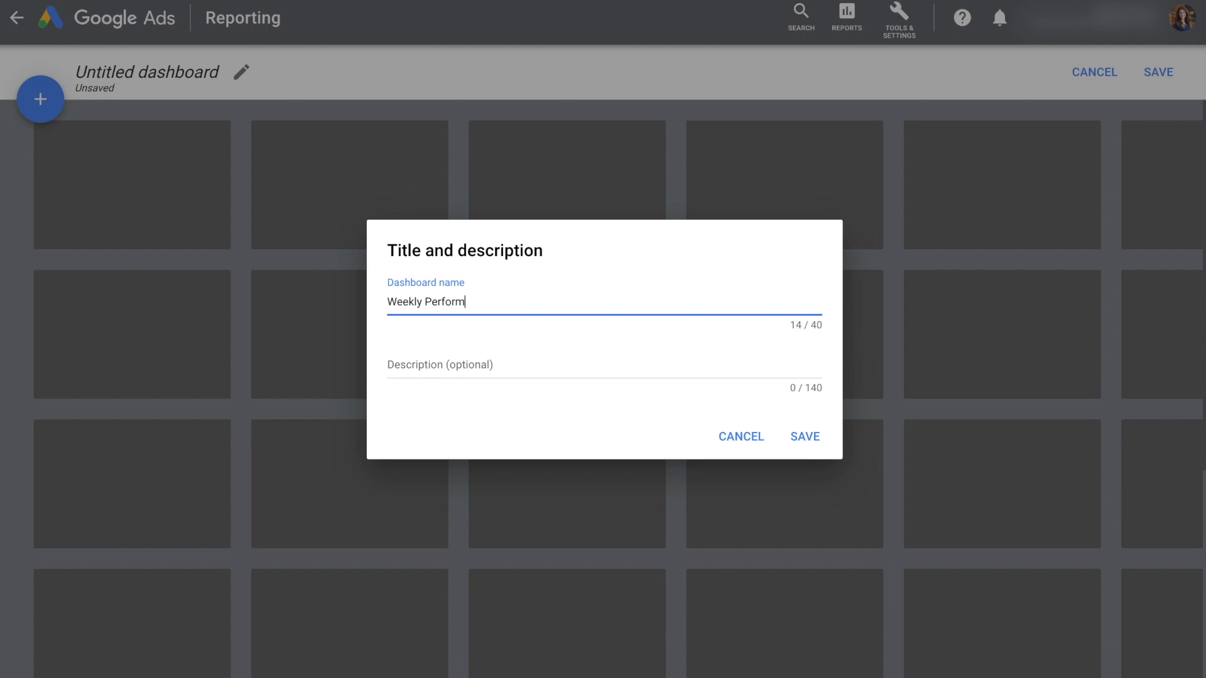
pyautogui.write('ance Dashboard')
pyautogui.click(398, 365)
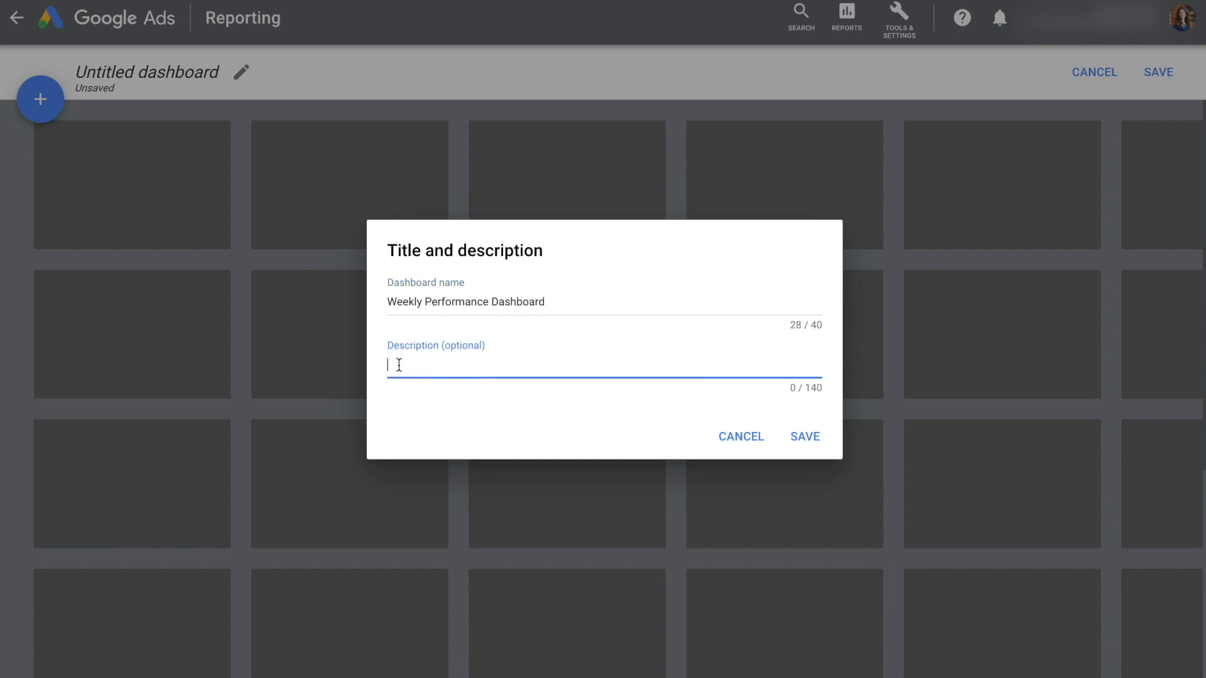
pyautogui.write('Weekly performance of Google Ads')
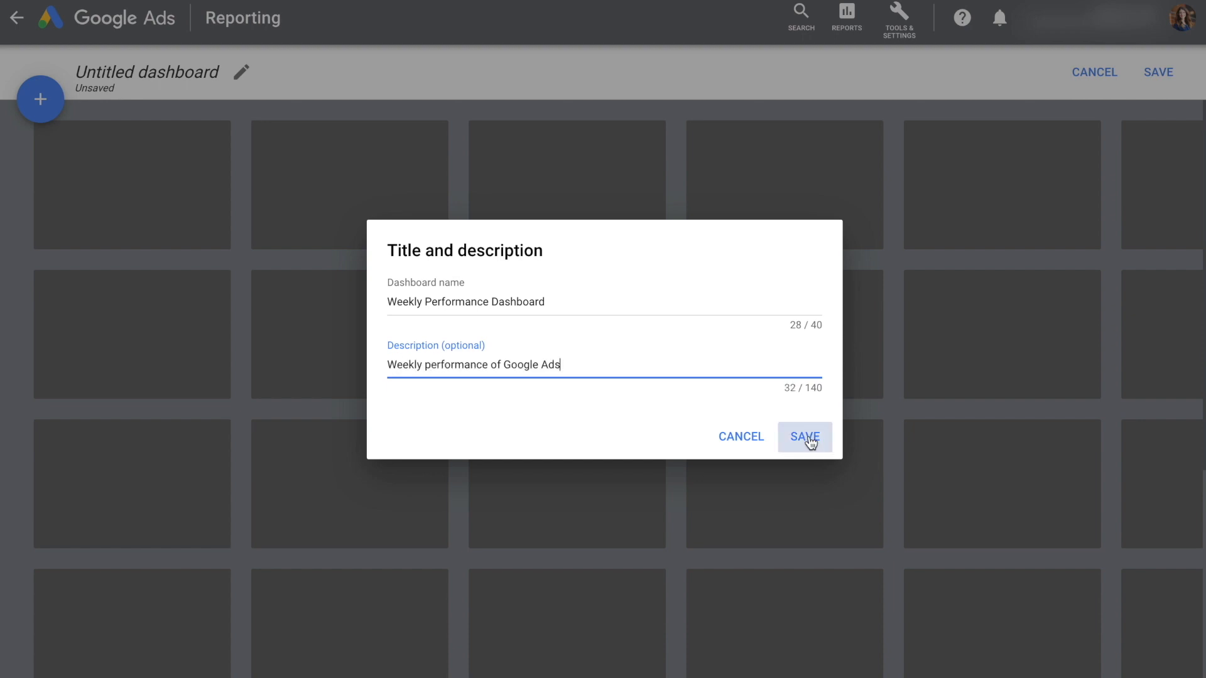
pyautogui.click(806, 438)
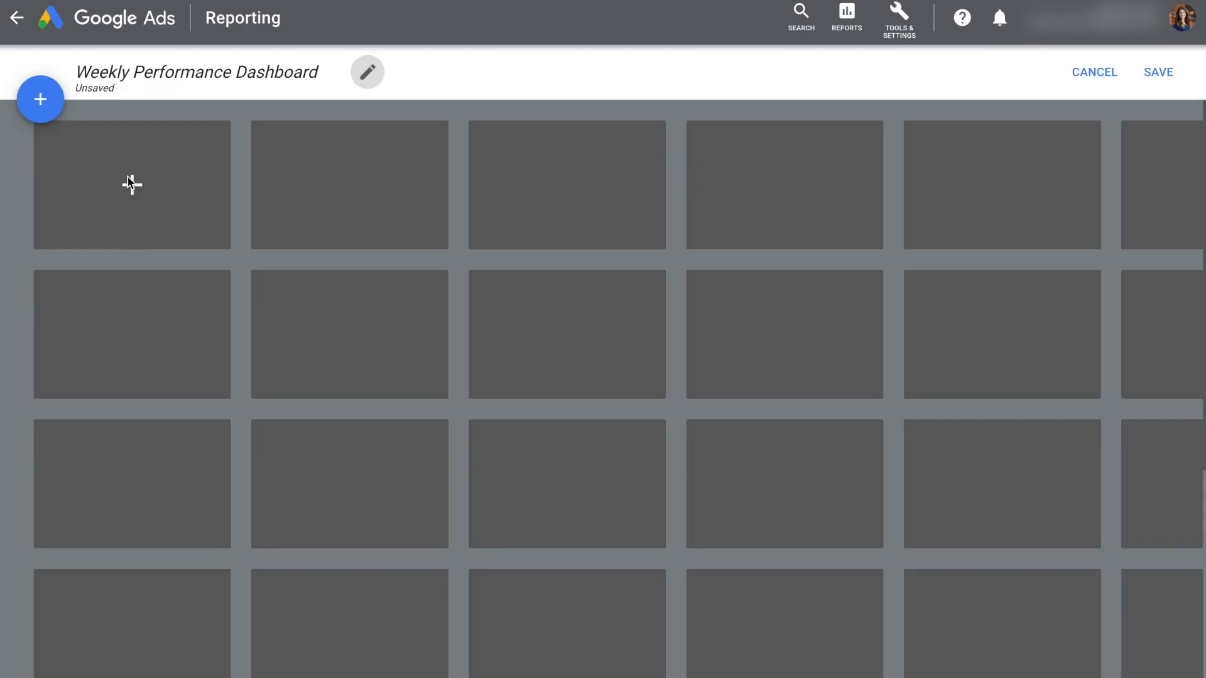
# Add the saved Impressions and Clicks chart to the first cell of the dashboard grid
pyautogui.click(131, 183)
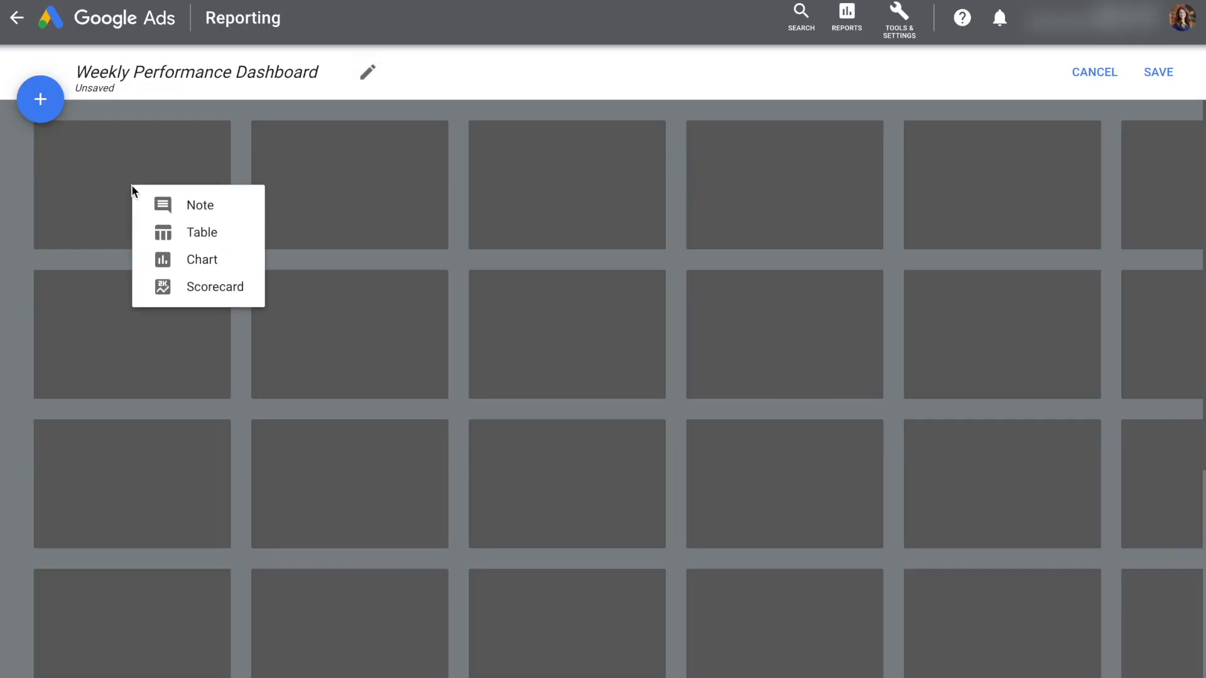
pyautogui.click(193, 261)
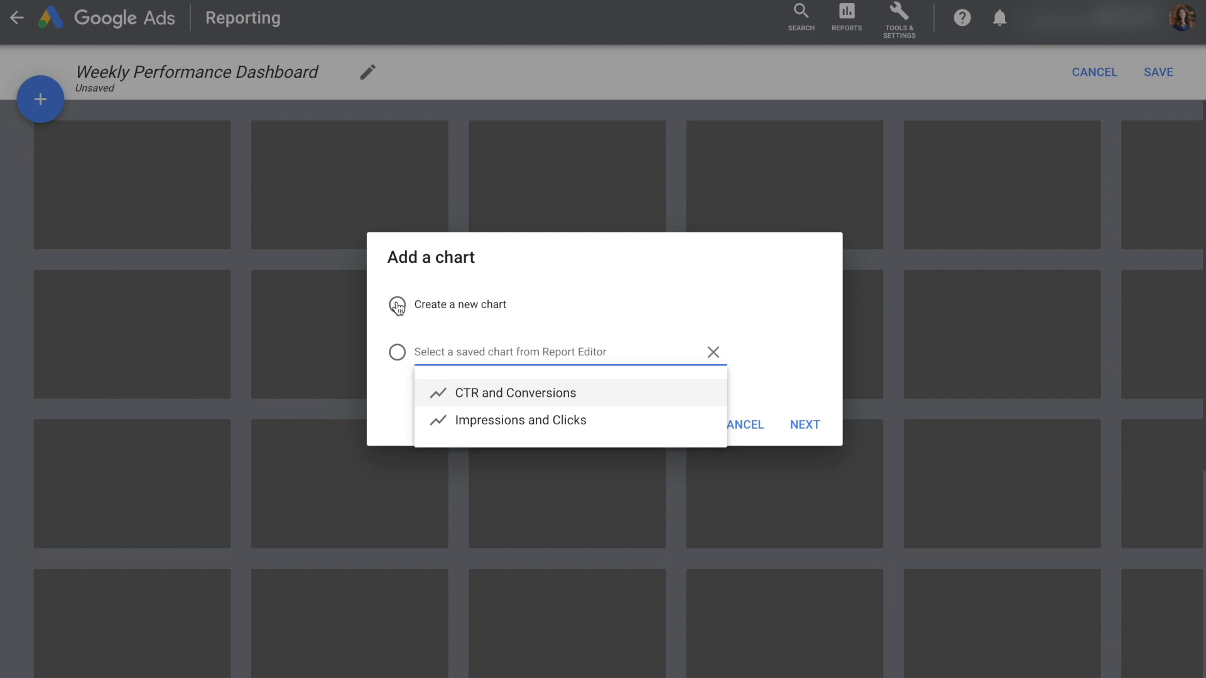
pyautogui.click(496, 417)
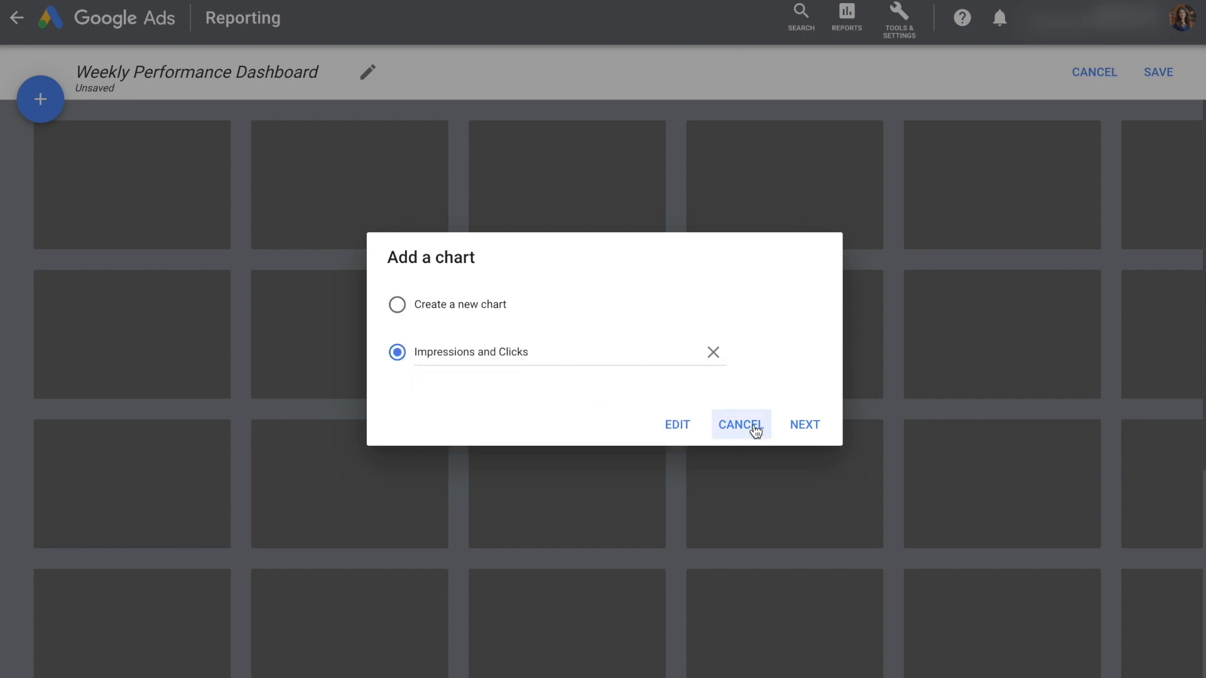
pyautogui.click(799, 426)
pyautogui.click(804, 453)
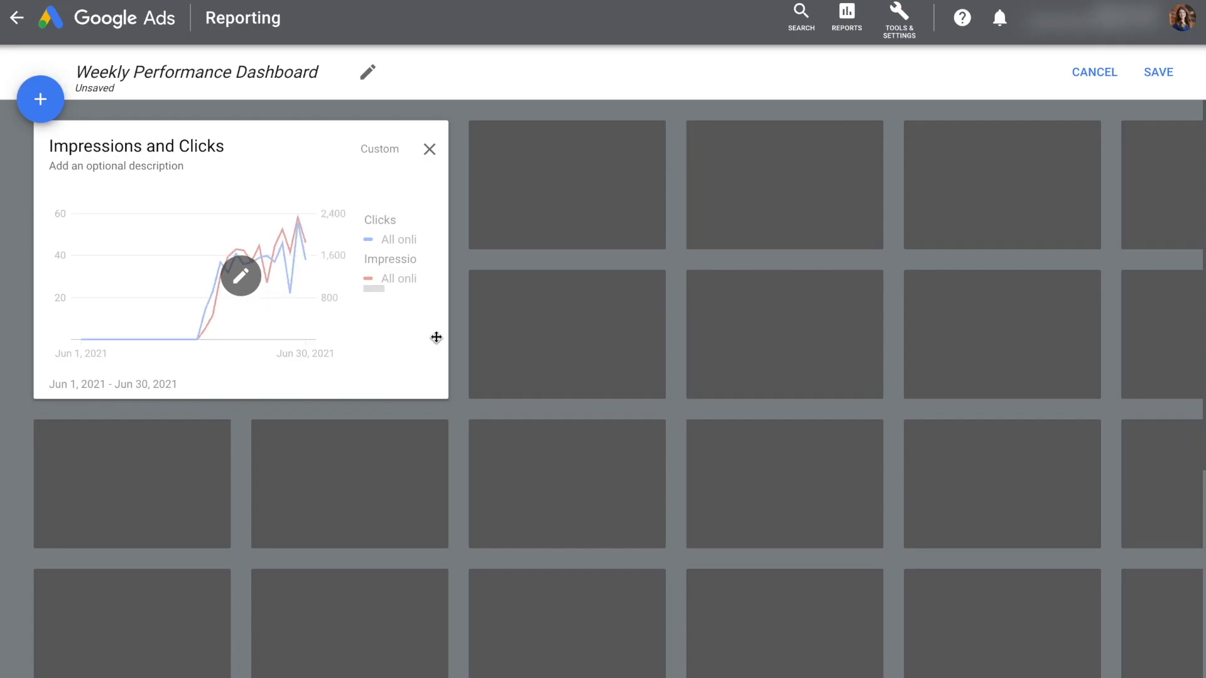
pyautogui.click(423, 362)
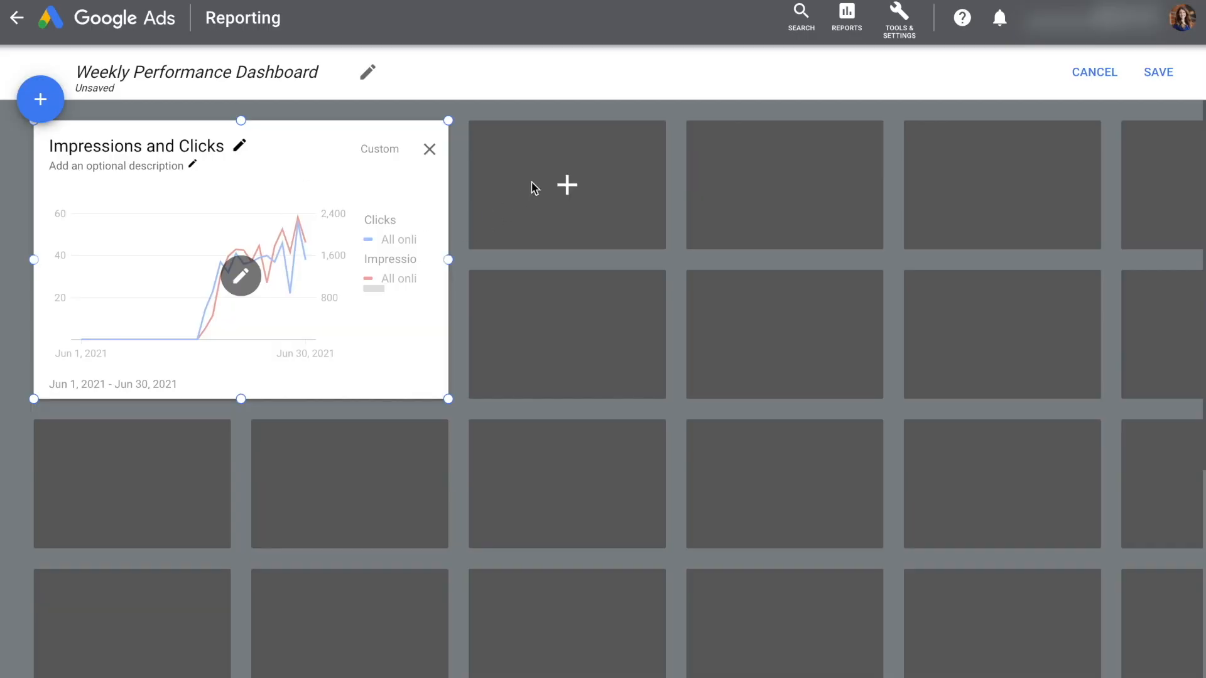
# Start a scorecard in the cell beside the chart and add the Impressions and Clicks metrics
pyautogui.click(533, 187)
pyautogui.click(647, 290)
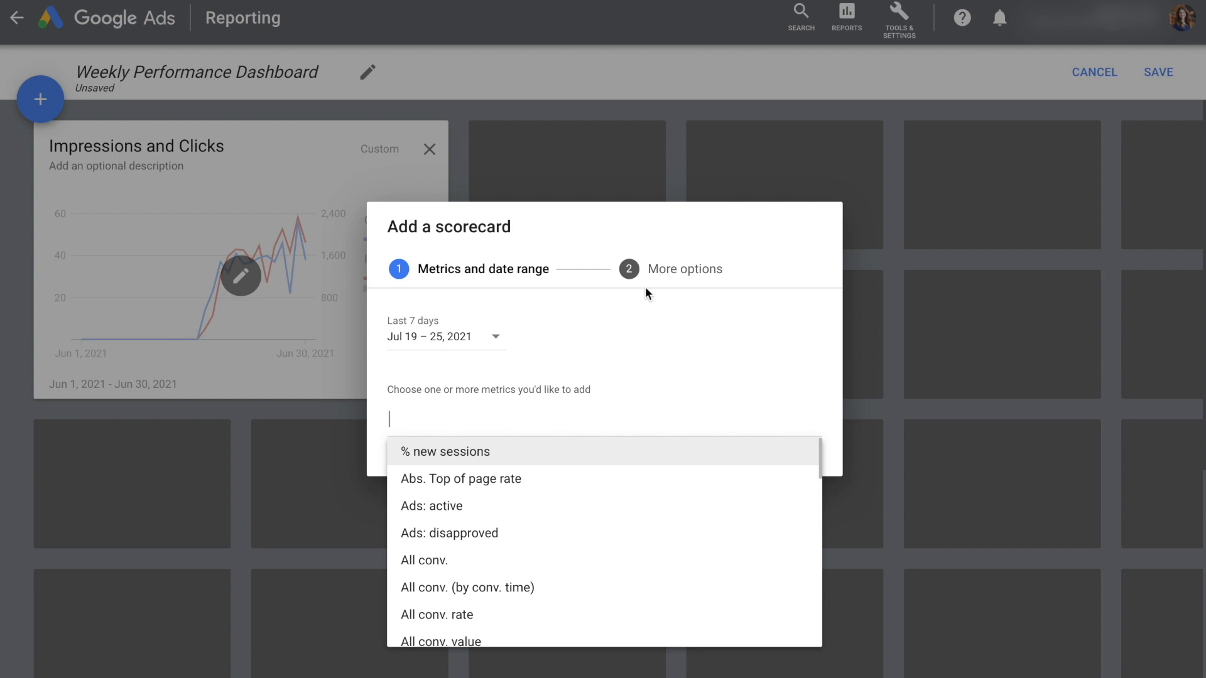
pyautogui.write('impressions')
pyautogui.click(581, 451)
pyautogui.write('clicks')
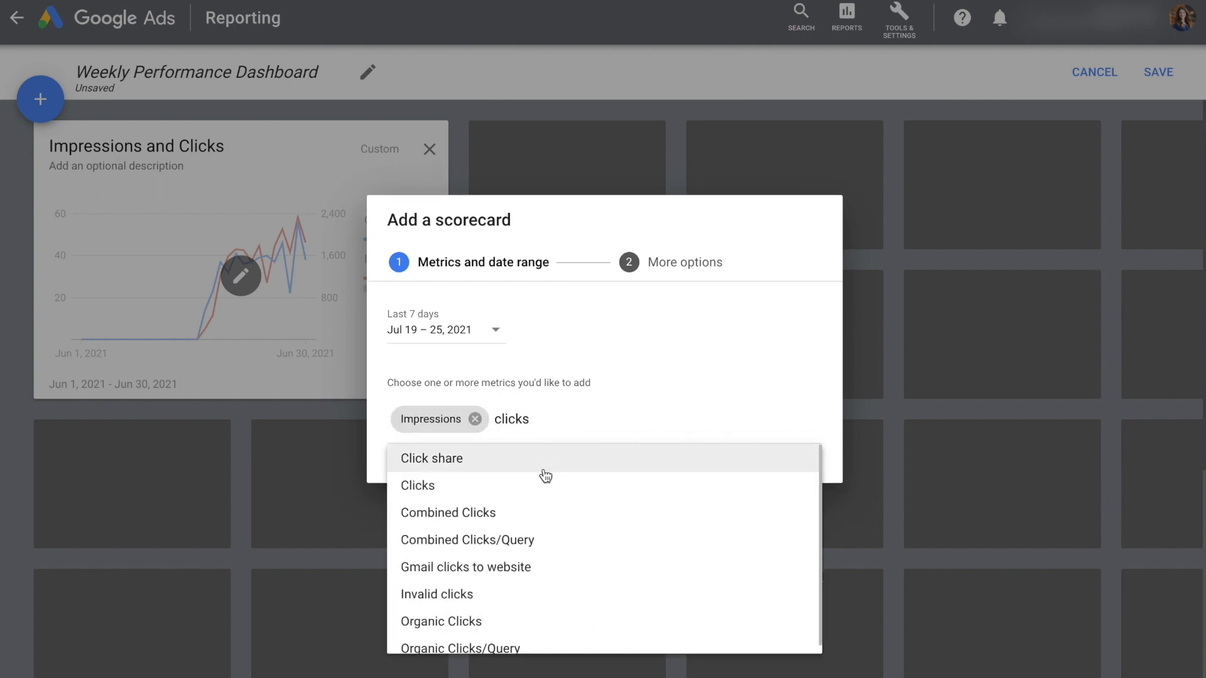
pyautogui.click(545, 483)
# Add the CTR metric to the scorecard
pyautogui.write('click through')
pyautogui.press('BackSpace')
pyautogui.press('BackSpace')
pyautogui.press('BackSpace')
pyautogui.press('BackSpace')
pyautogui.press('BackSpace')
pyautogui.press('BackSpace')
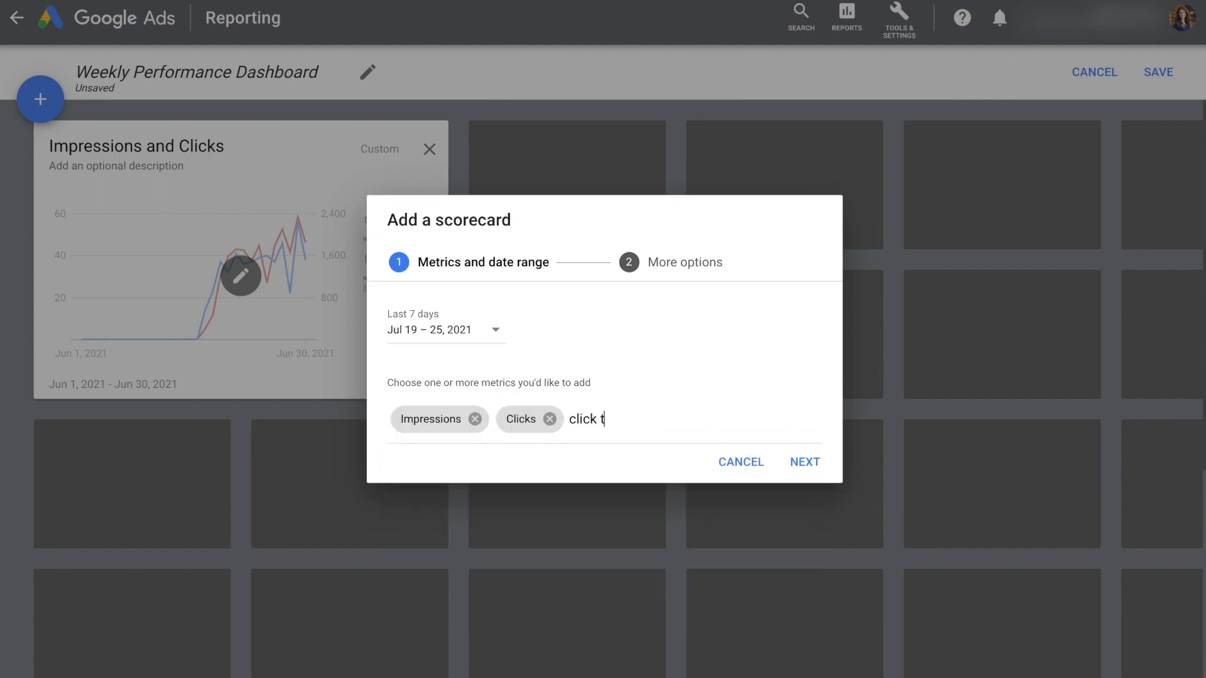
pyautogui.press('BackSpace')
pyautogui.press('BackSpace')
pyautogui.press('BackSpace')
pyautogui.press('BackSpace')
pyautogui.press('BackSpace')
pyautogui.press('BackSpace')
pyautogui.press('BackSpace')
pyautogui.write('ctr')
pyautogui.click(521, 457)
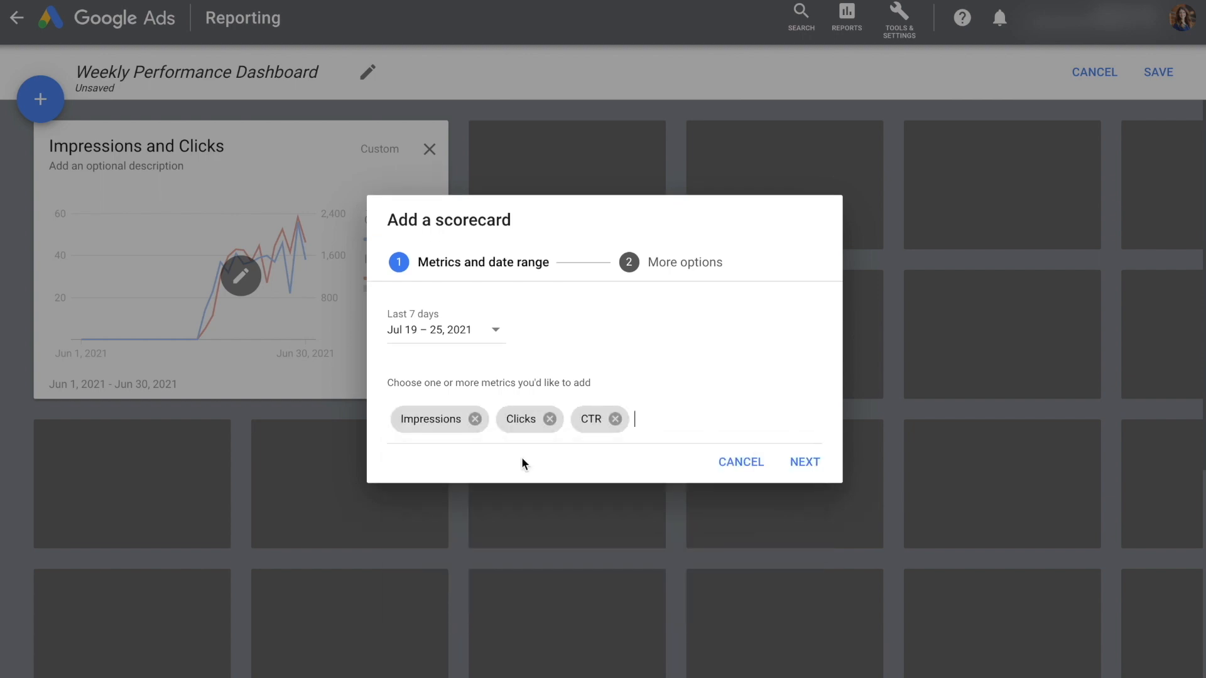
# Add the Conversions metric to the scorecard
pyautogui.write('convers')
pyautogui.click(489, 470)
pyautogui.write('conversion')
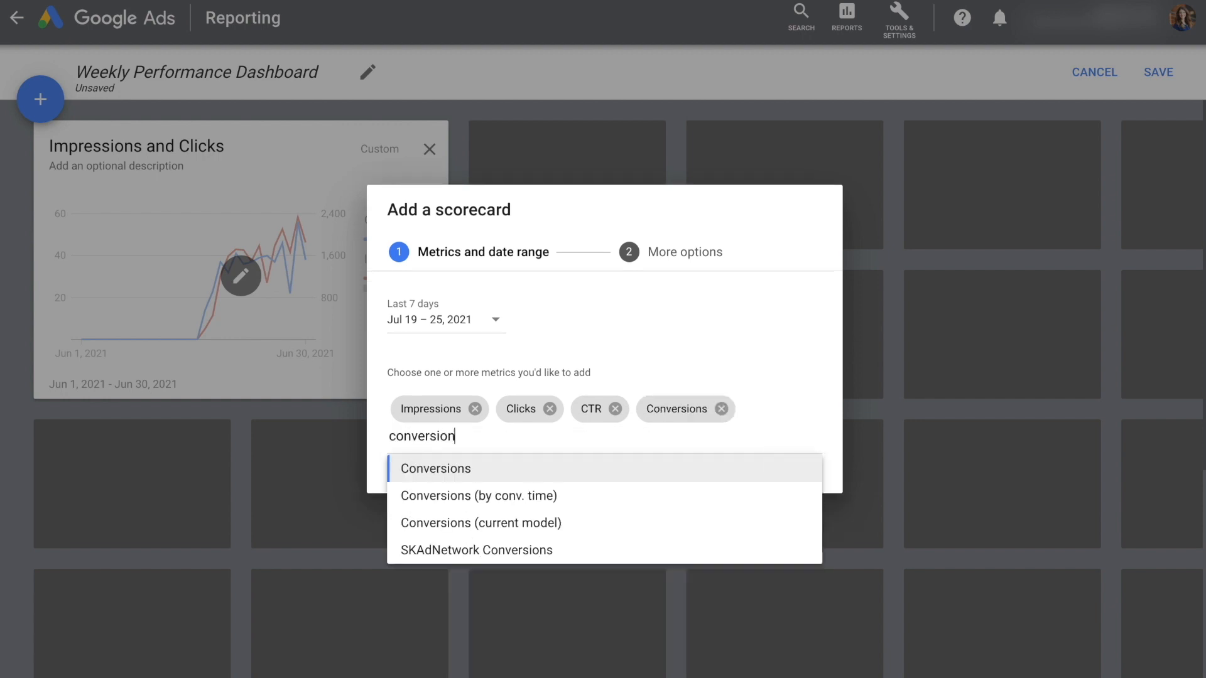
pyautogui.write(' rate')
pyautogui.hotkey('ctrl', 'a')
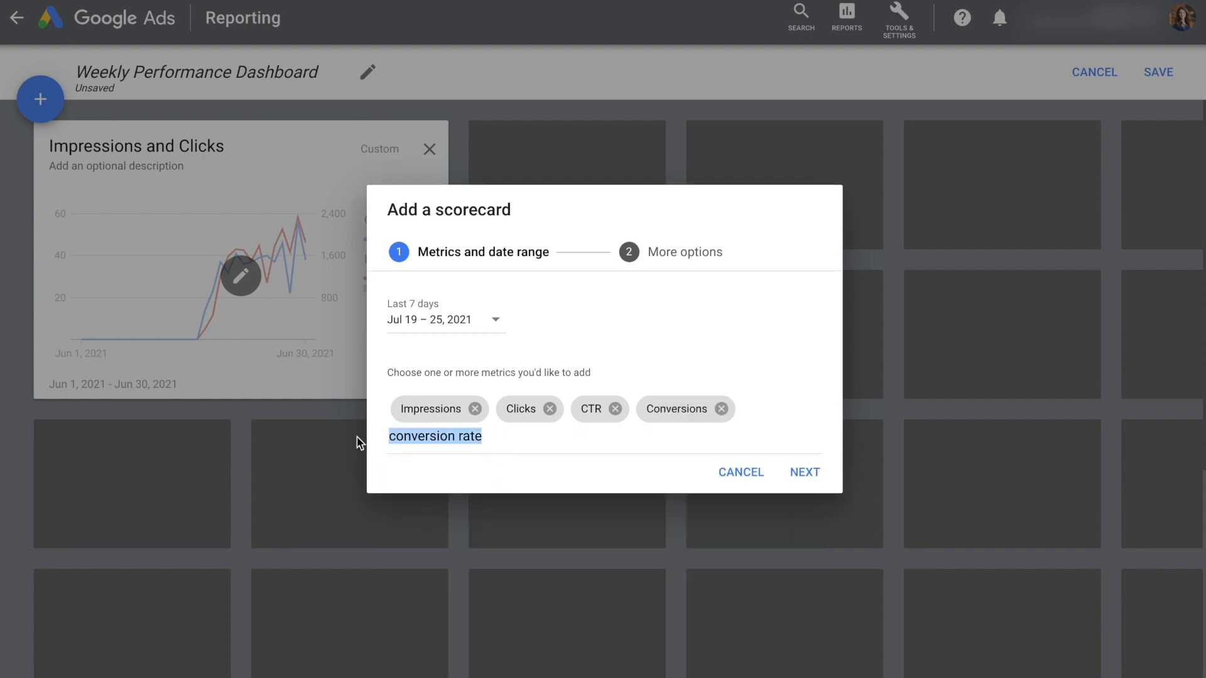
pyautogui.press('BackSpace')
# Add the Cost and Cost / all conv. metrics to the scorecard
pyautogui.write('cost')
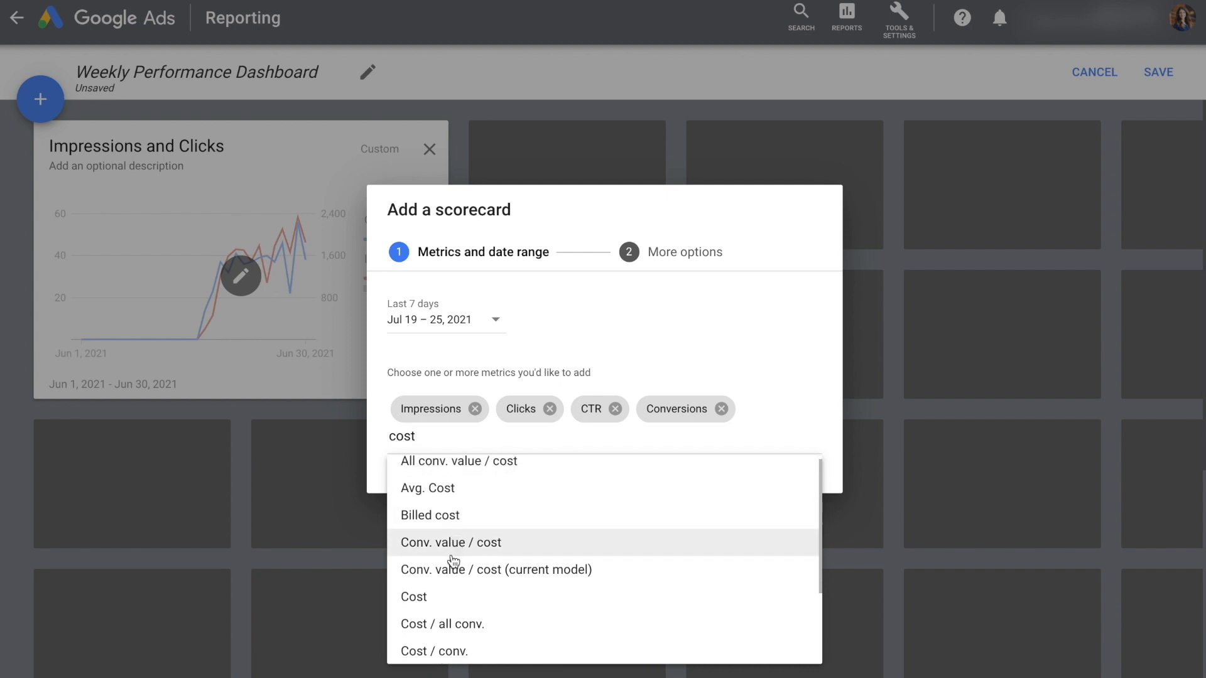
pyautogui.click(452, 597)
pyautogui.write('cost')
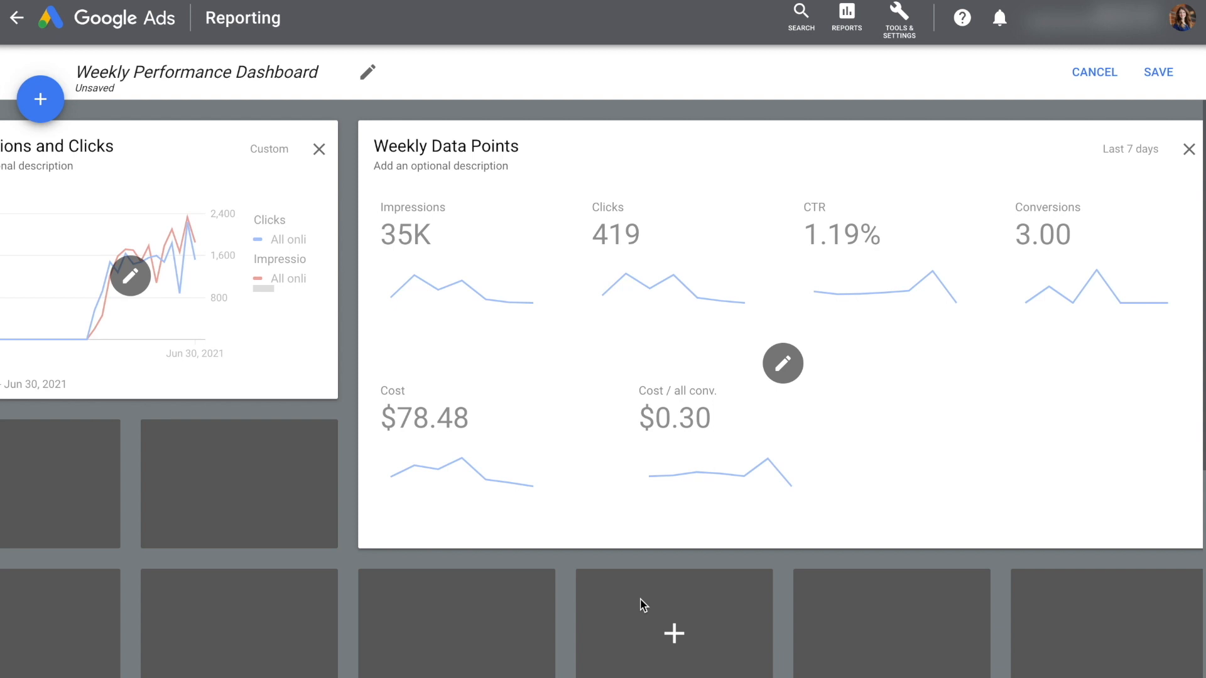
# Save the Weekly Performance Dashboard with its chart and scorecard, and download it
pyautogui.click(1152, 69)
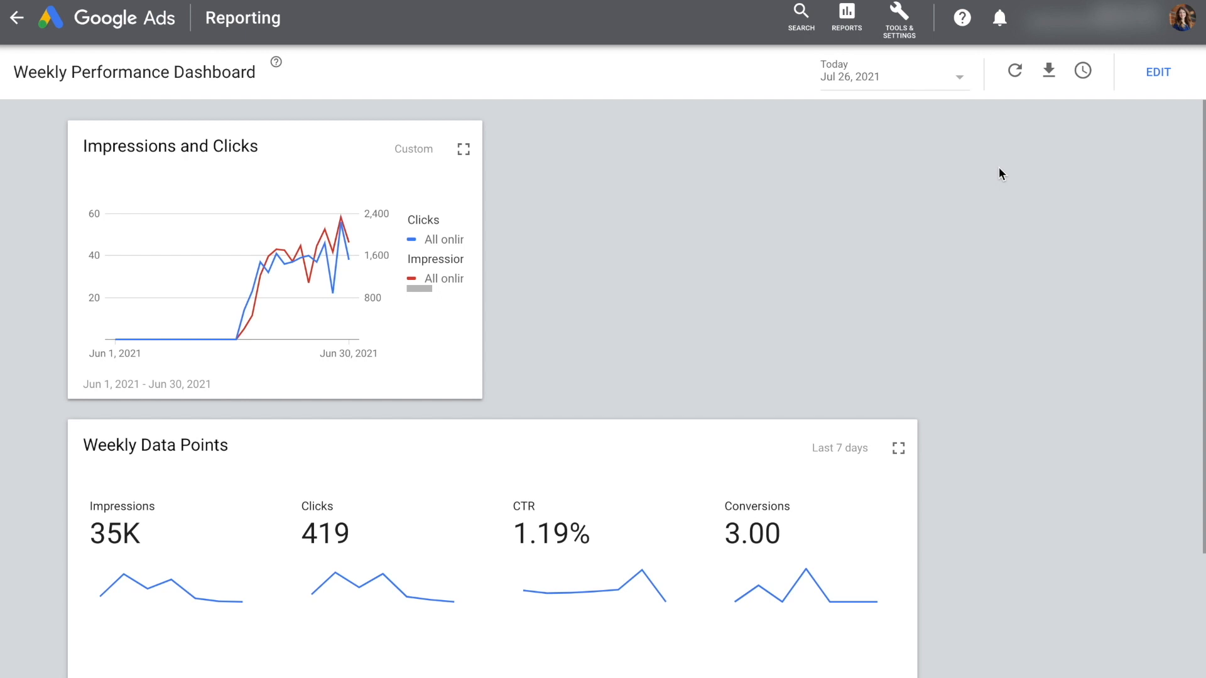
pyautogui.click(1049, 70)
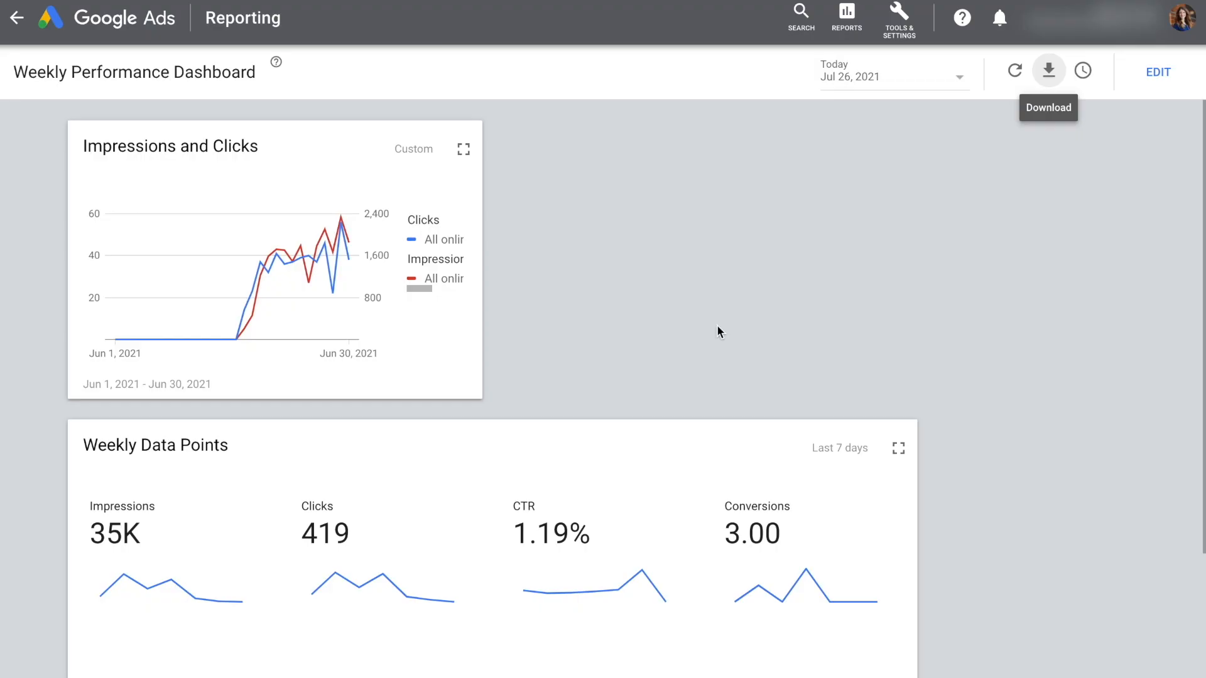
# Bring up the overview of the account's planning, shared library, measurement, setup and billing tools
pyautogui.click(898, 19)
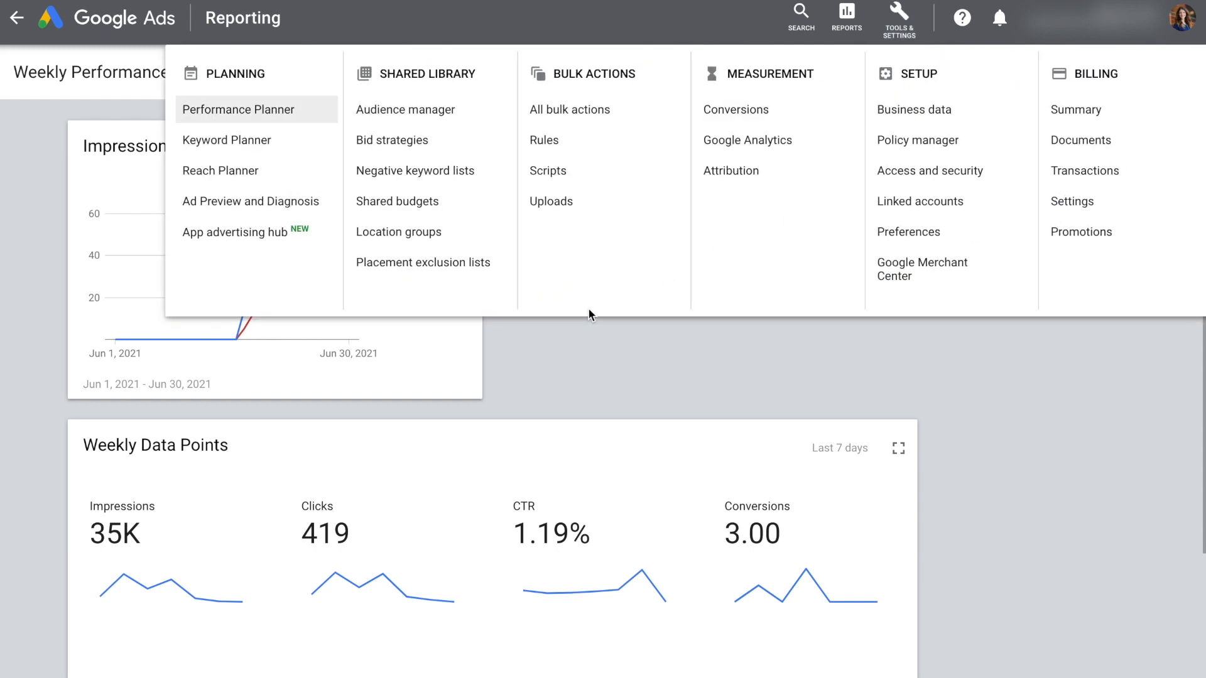
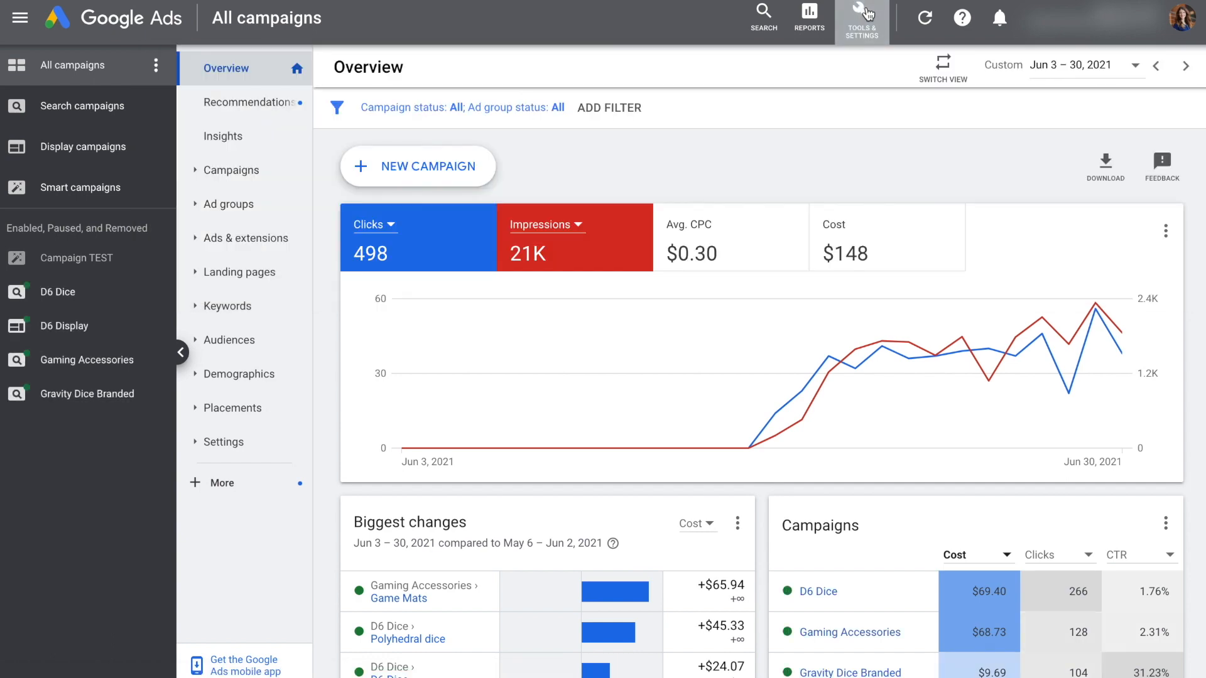
# Look at the remarketing lists in Audience manager and the audience types available for a new list
pyautogui.click(865, 15)
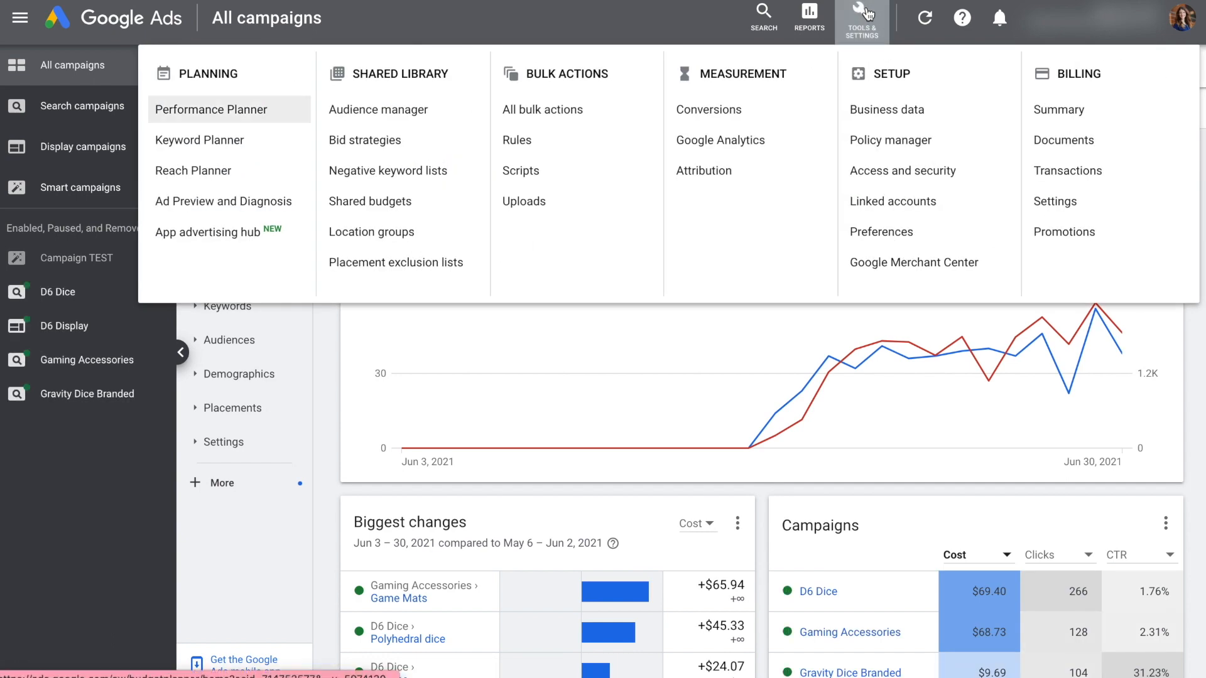
pyautogui.click(435, 108)
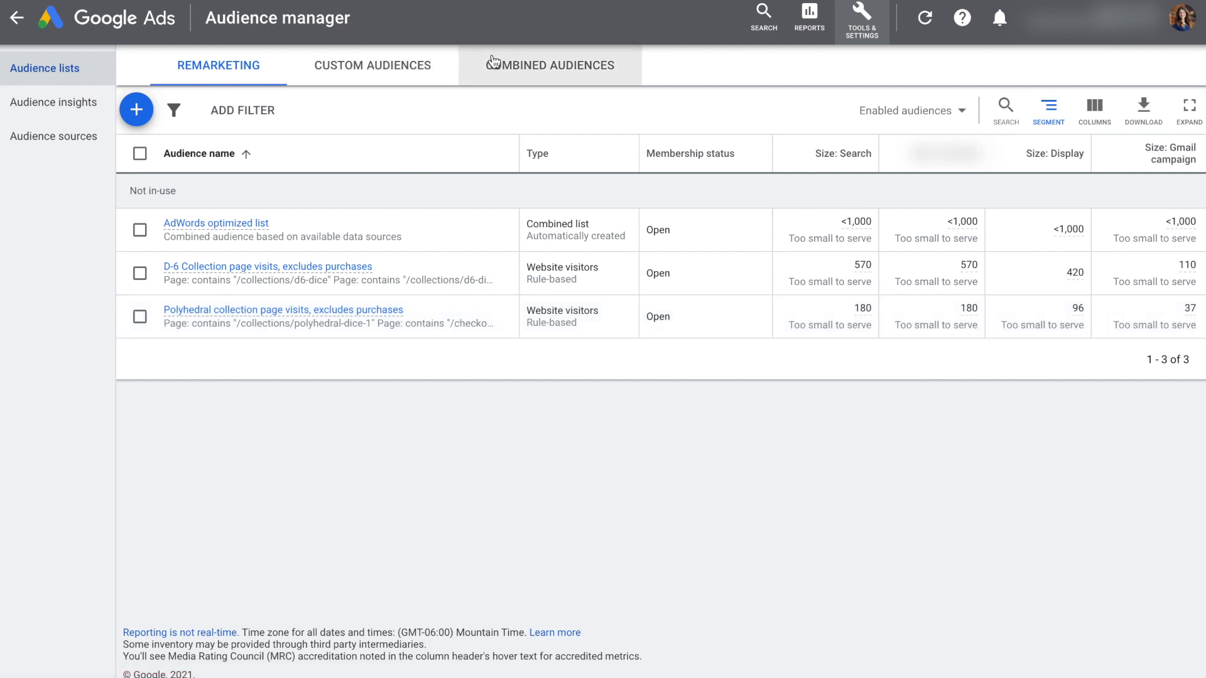
pyautogui.click(137, 110)
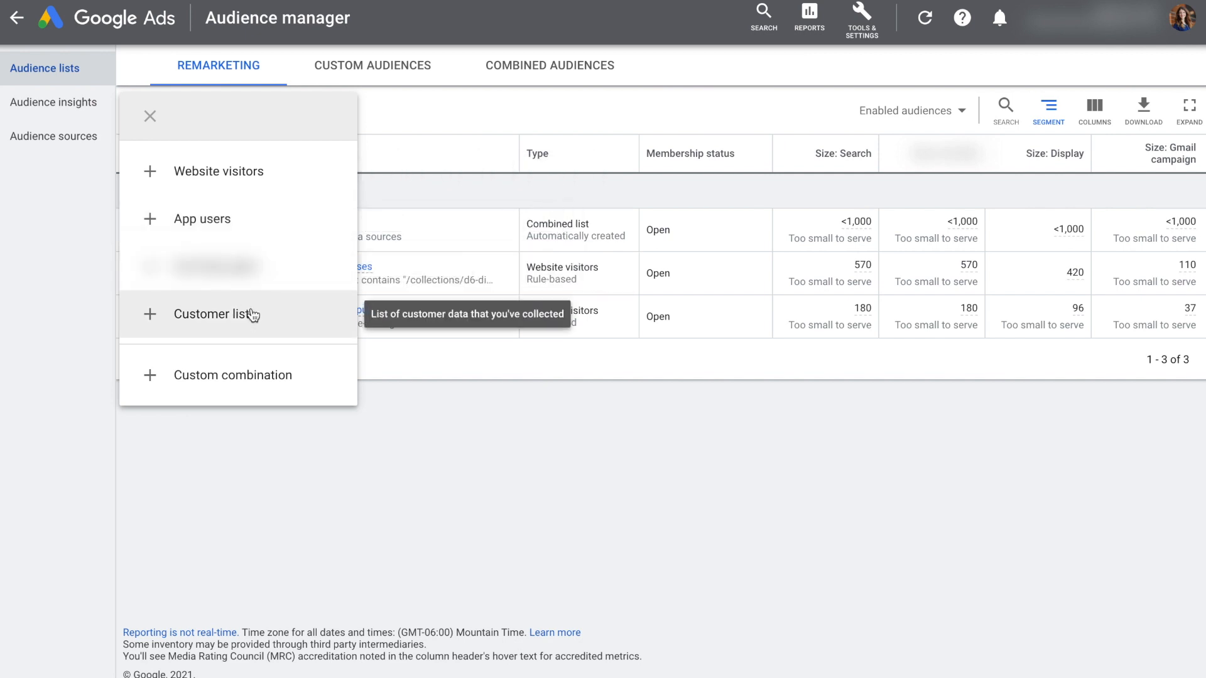
pyautogui.click(718, 476)
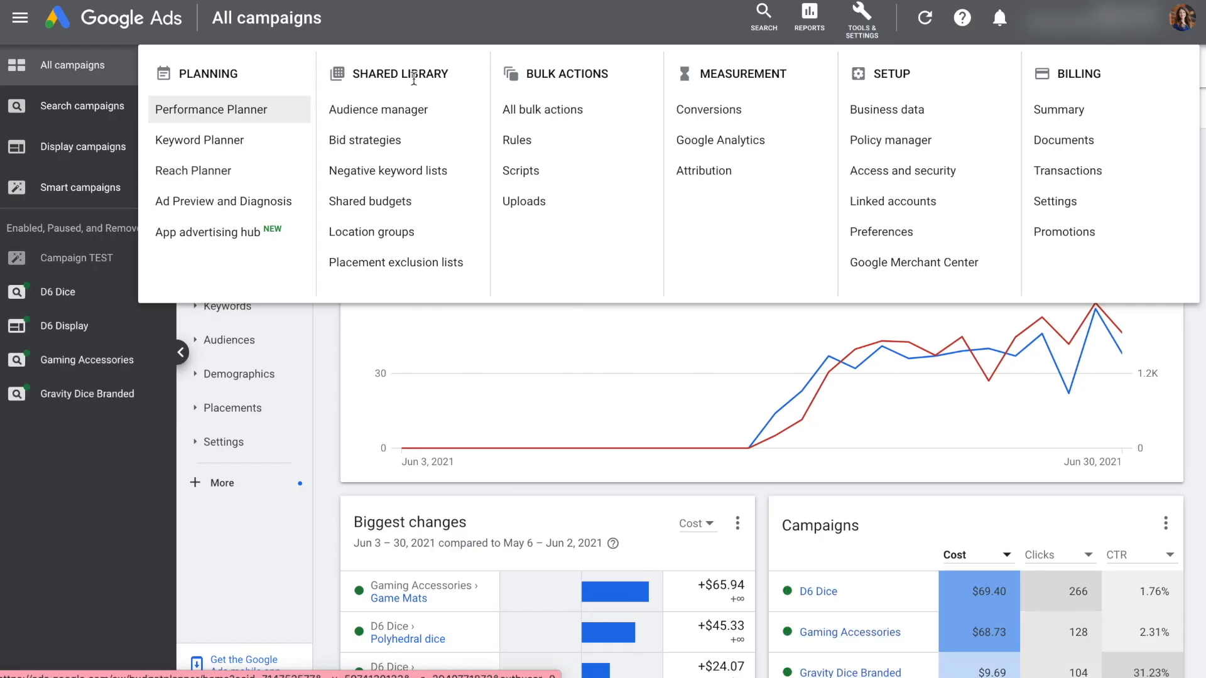
# Look at the portfolio bid strategies page and review the strategy types available for a new portfolio strategy
pyautogui.click(401, 142)
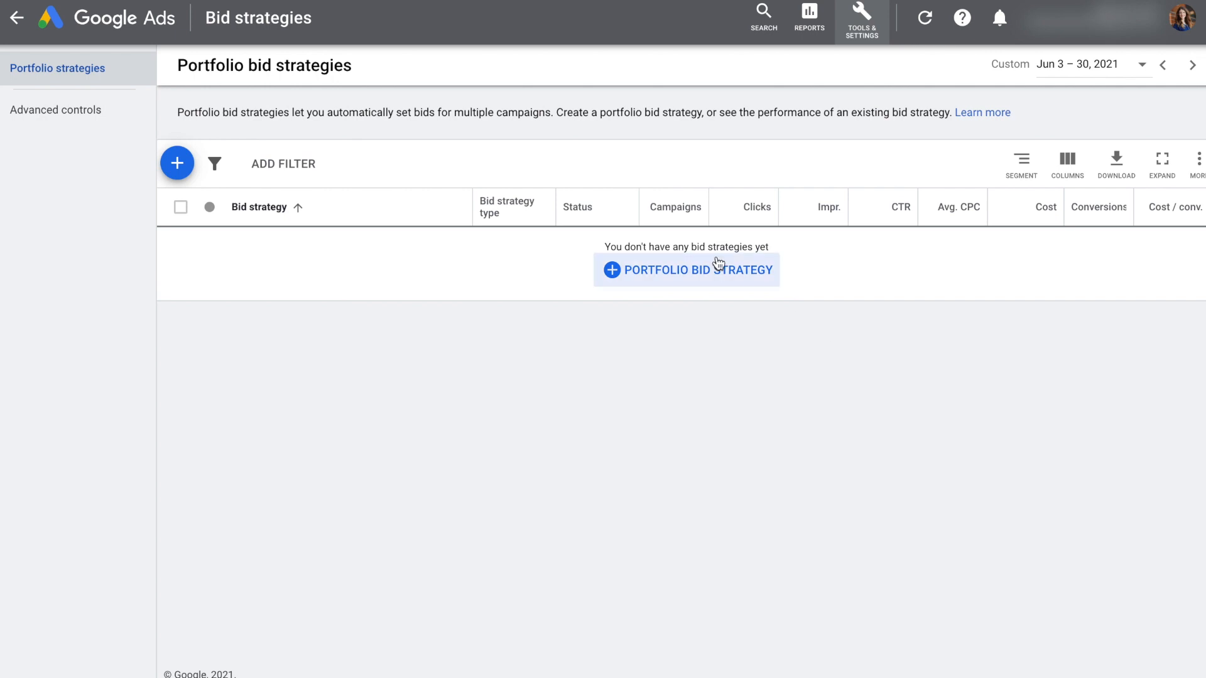
pyautogui.click(614, 272)
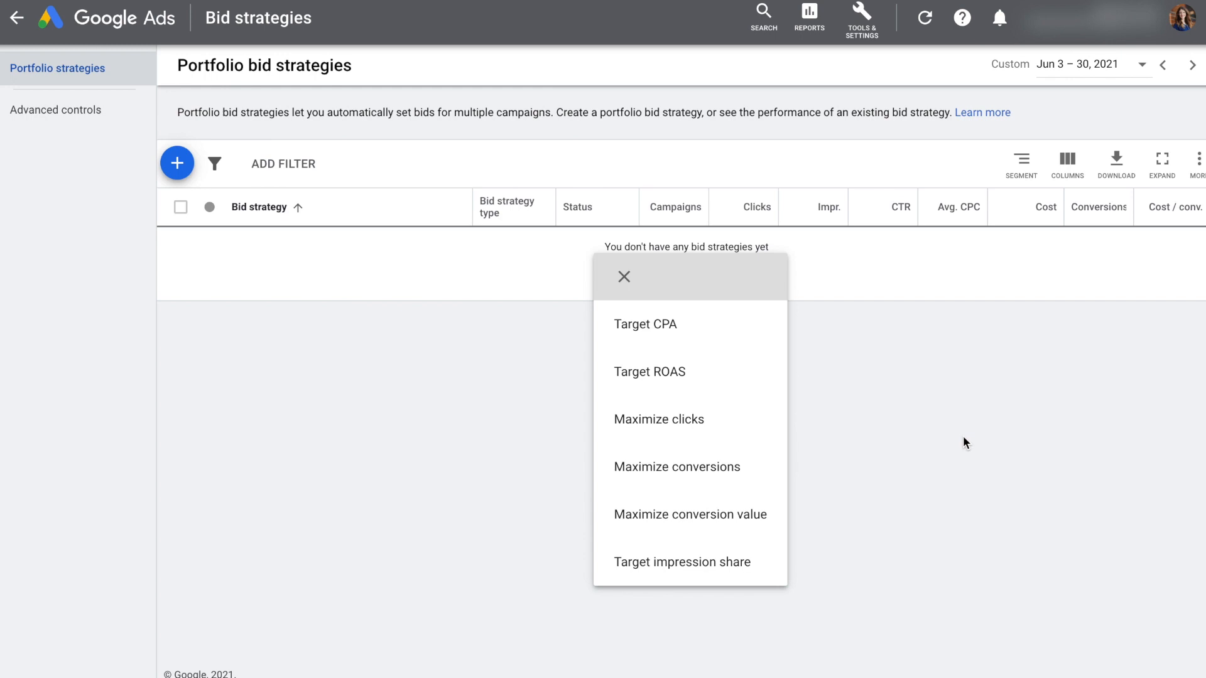
pyautogui.moveTo(179, 113); pyautogui.dragTo(973, 114)
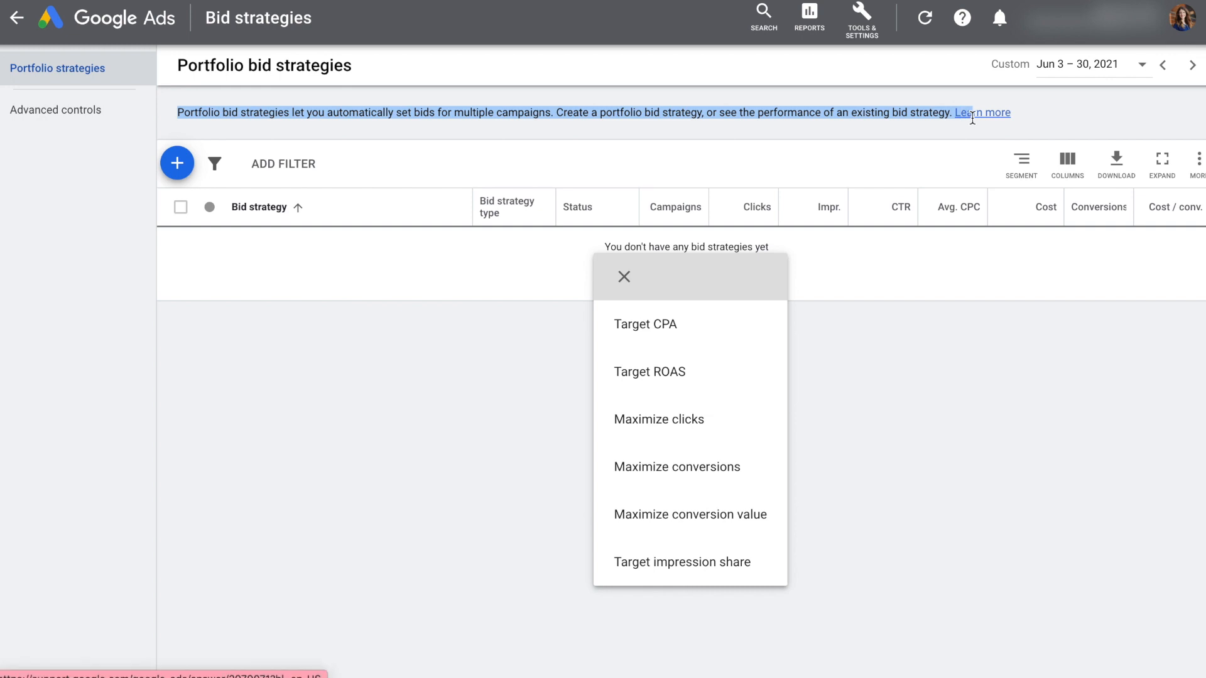
pyautogui.click(926, 345)
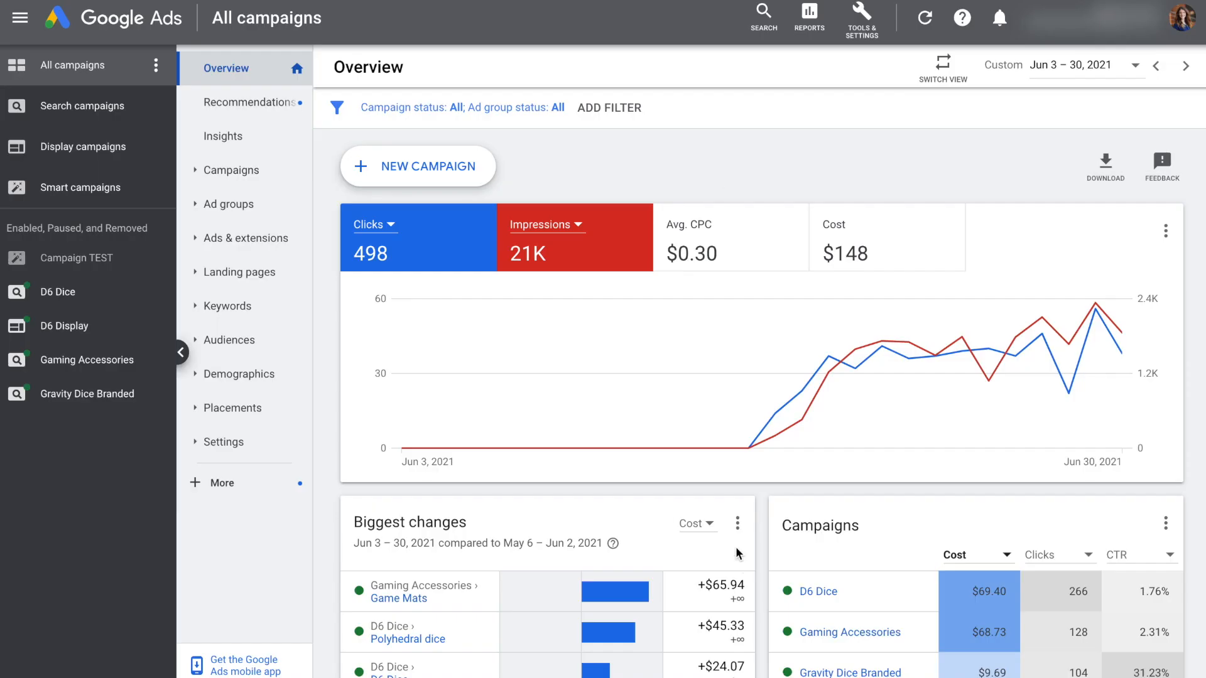
# Start a new negative keyword list in the shared library and name it "DND Accessories"
pyautogui.click(860, 25)
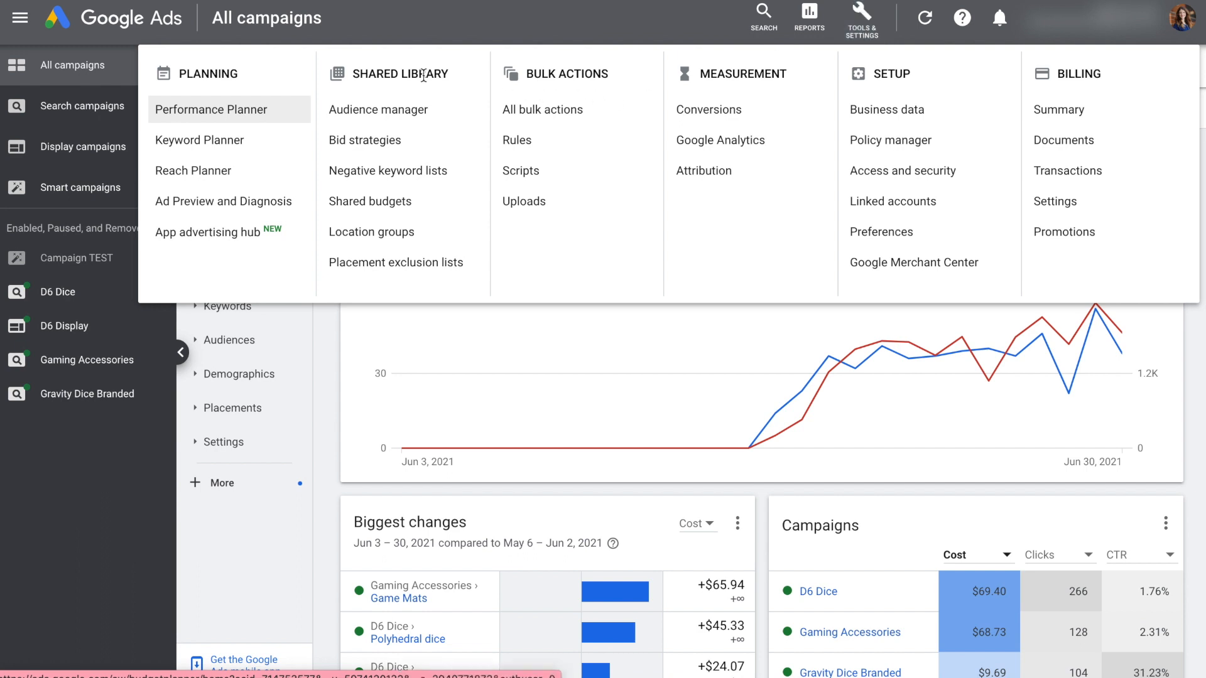
pyautogui.click(466, 181)
pyautogui.click(280, 107)
pyautogui.click(332, 140)
pyautogui.write('DND Accessories')
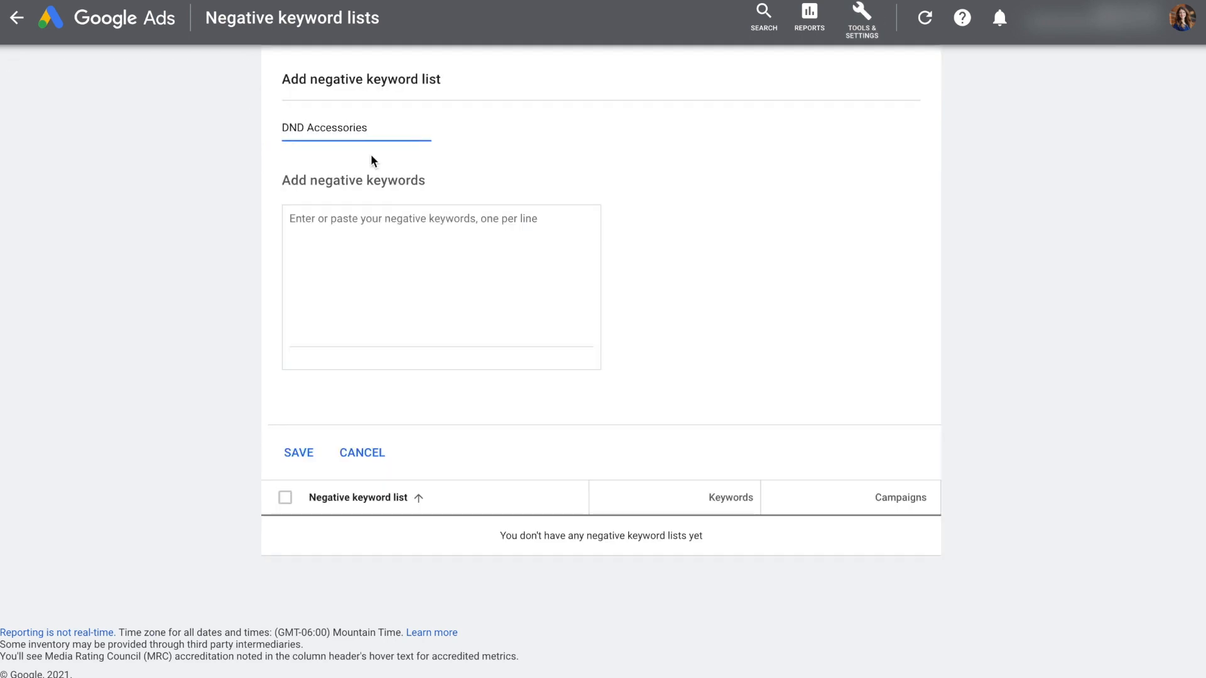
# Add the negative keywords board, miniatures, cosplay, costume, BM, guide and table on separate lines, and save the list
pyautogui.click(408, 249)
pyautogui.write('board')
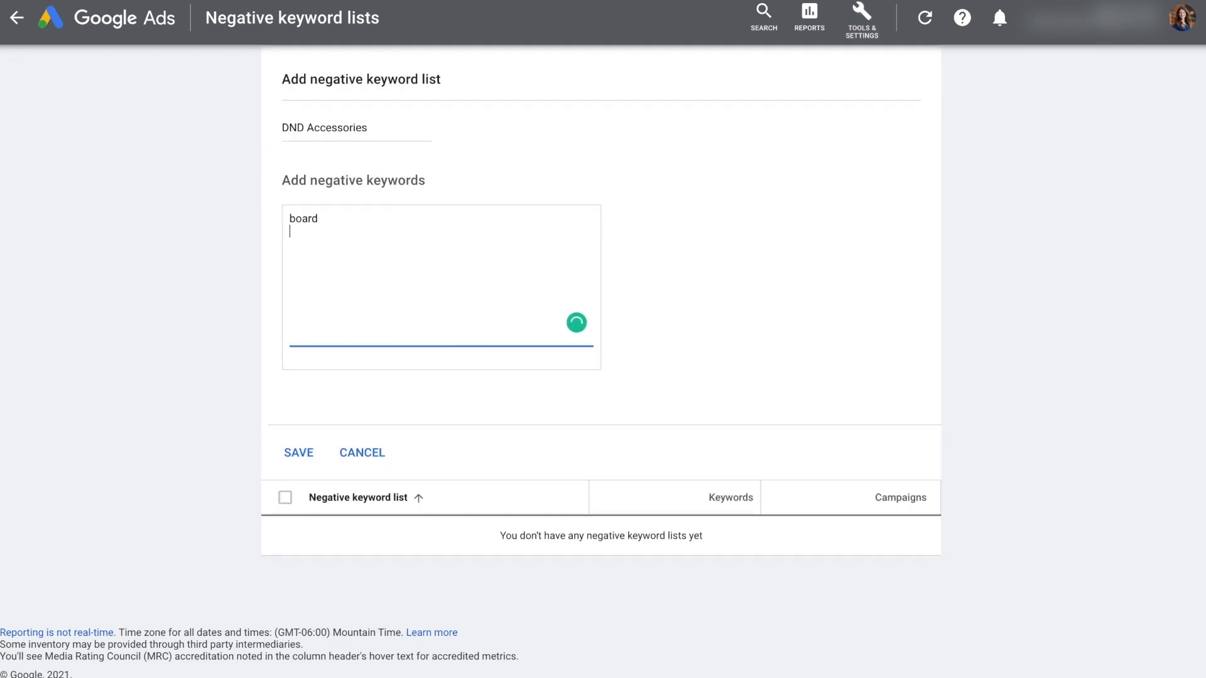
pyautogui.press('Return')
pyautogui.write('minatures')
pyautogui.press('Return')
pyautogui.write('cosplay')
pyautogui.press('Return')
pyautogui.write('costume')
pyautogui.press('Return')
pyautogui.write('BM')
pyautogui.press('Return')
pyautogui.write('guide')
pyautogui.press('Return')
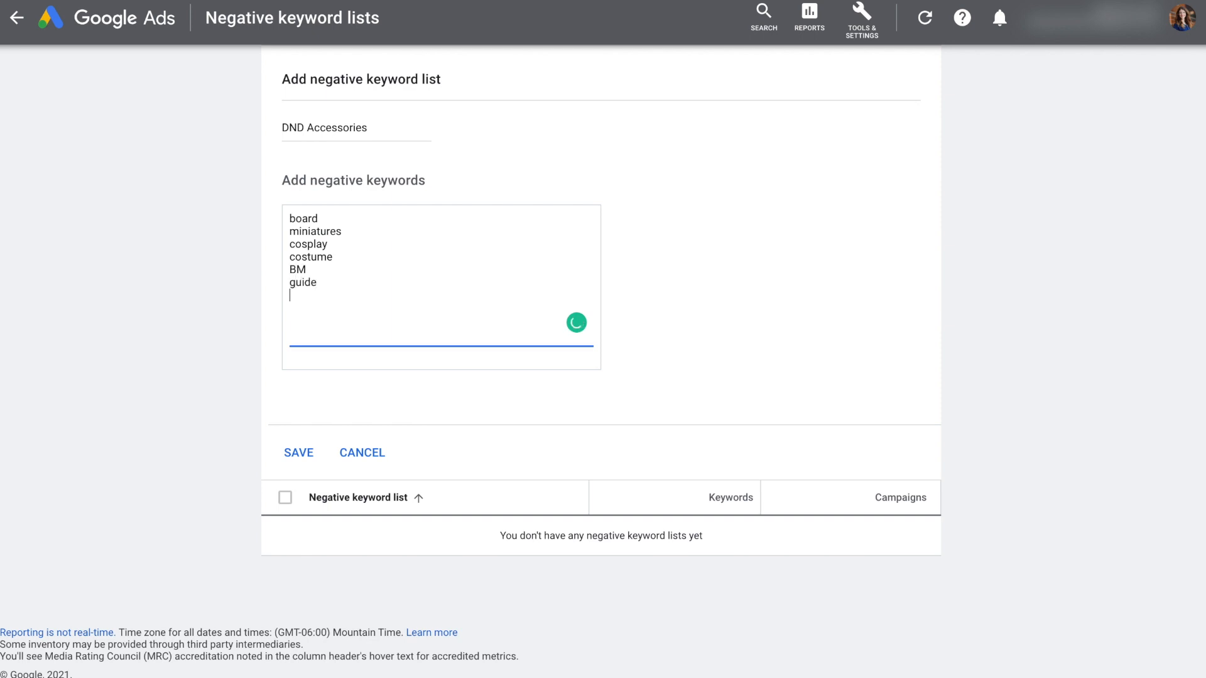
pyautogui.write('table')
pyautogui.press('Return')
pyautogui.click(298, 453)
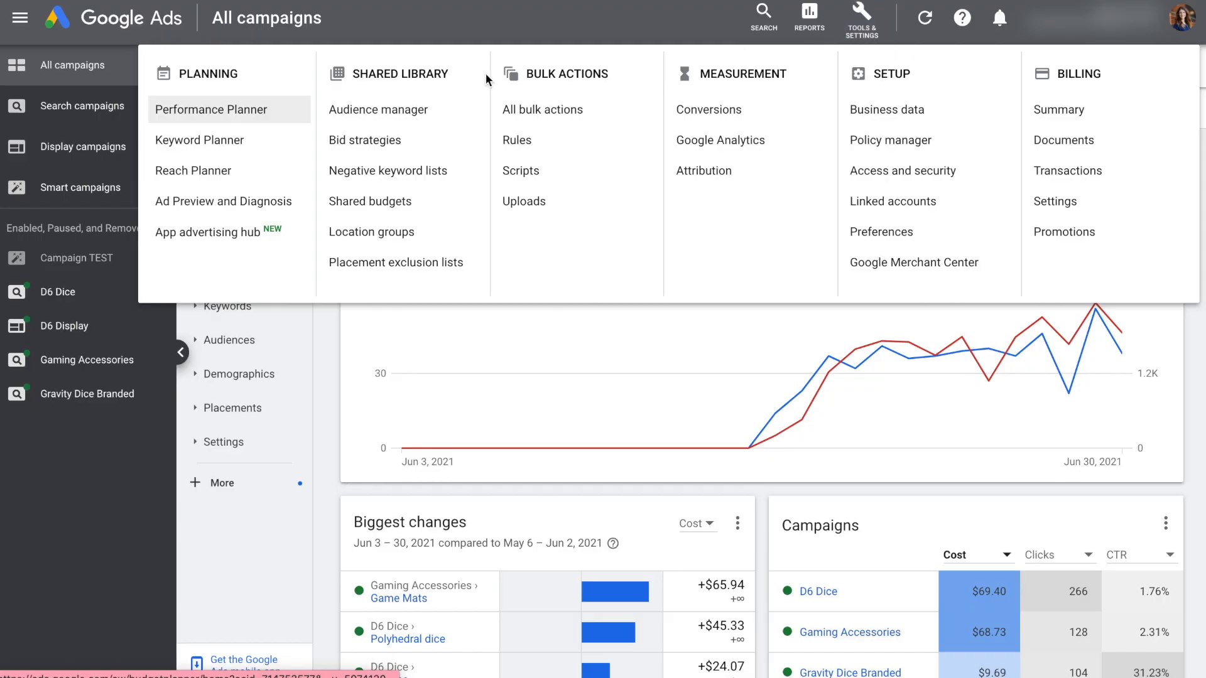
# Start a new shared budget in the shared library and name it "Shared Budget #1"
pyautogui.click(447, 208)
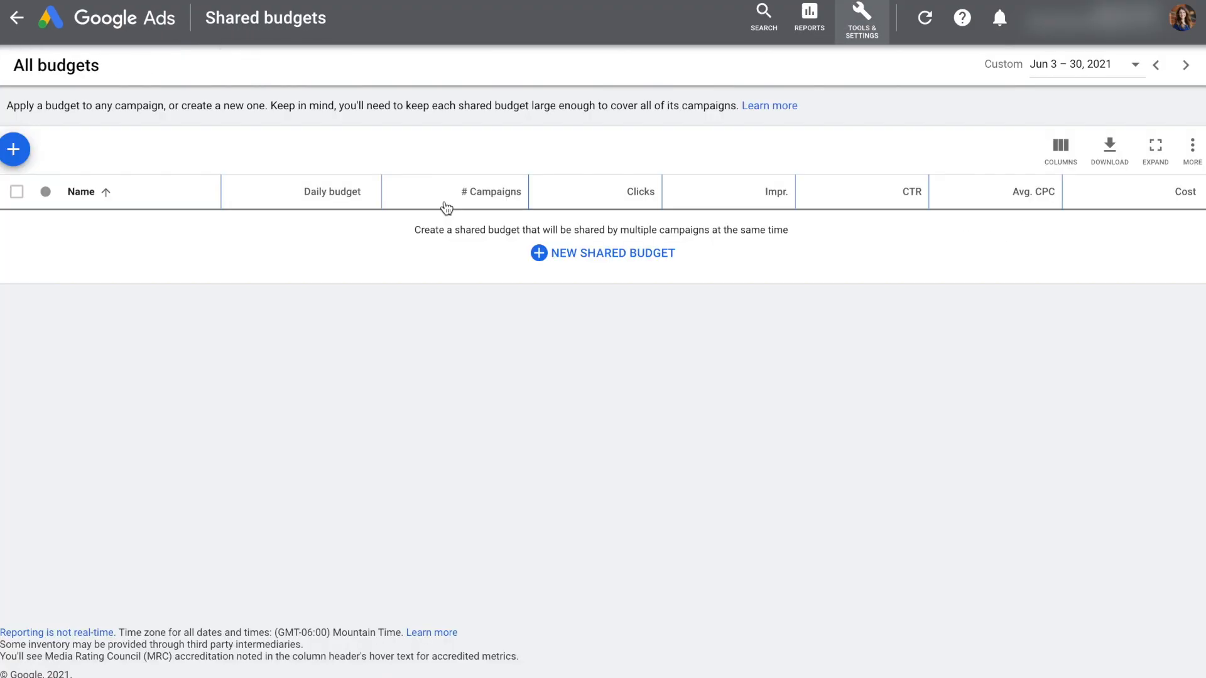
pyautogui.moveTo(4, 106); pyautogui.dragTo(741, 107)
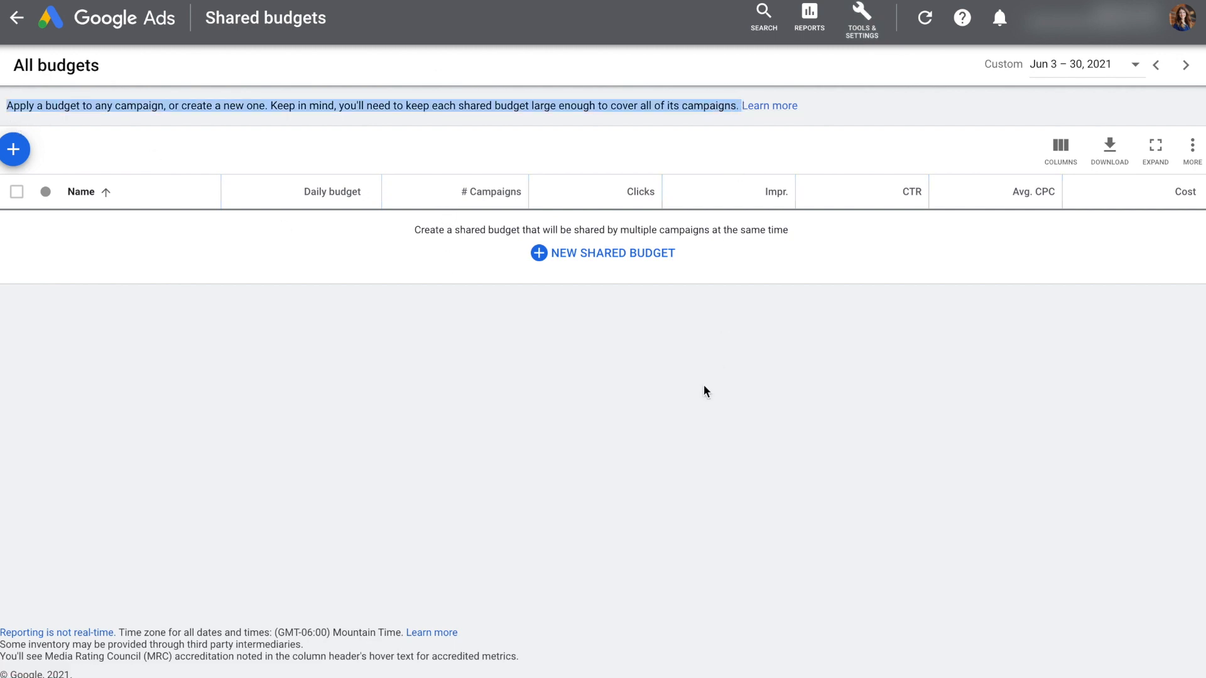
pyautogui.click(13, 149)
pyautogui.write('Shared Budget #1')
pyautogui.click(45, 270)
pyautogui.scroll(-2, 37, 440)
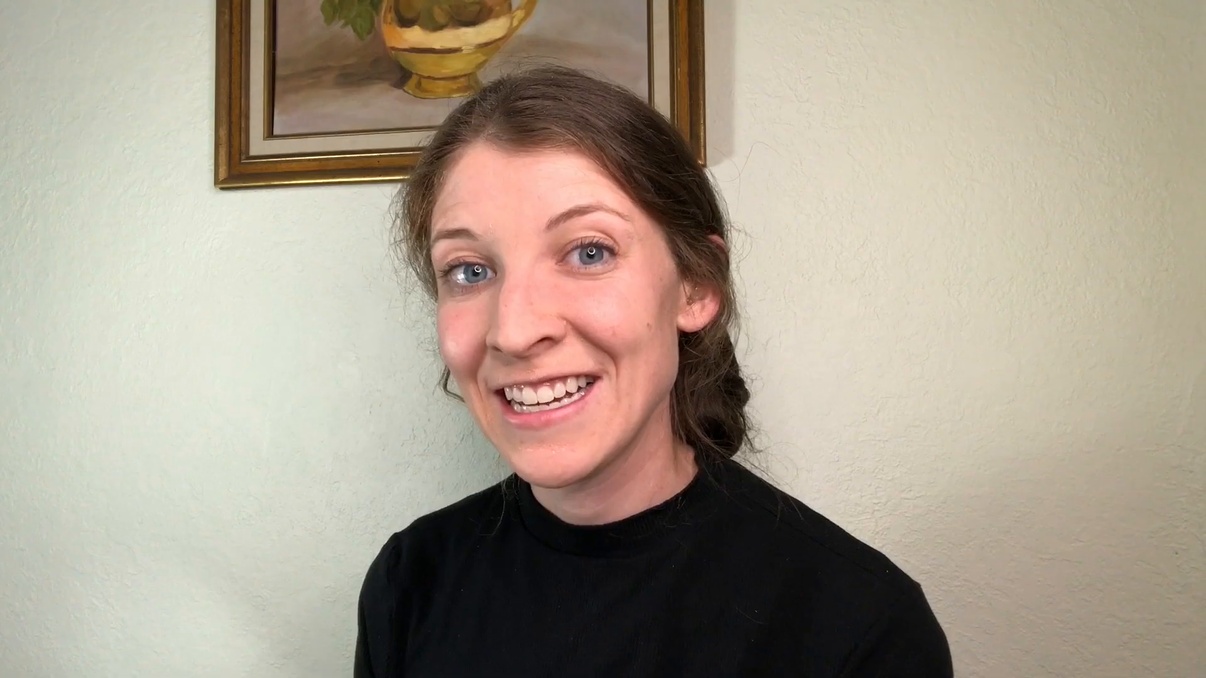